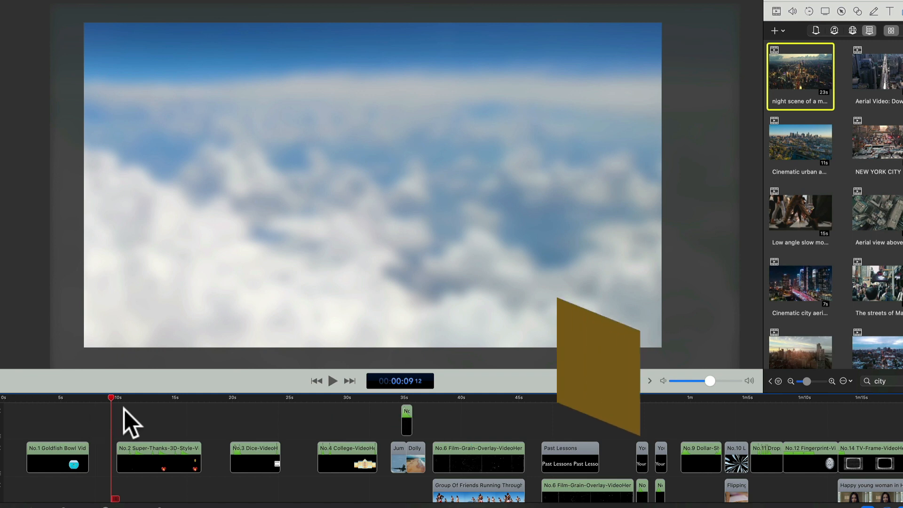
# Play back the No.2 Super-Thanks 3D clip from its start and replay it from its opening seconds.
pyautogui.click(116, 396)
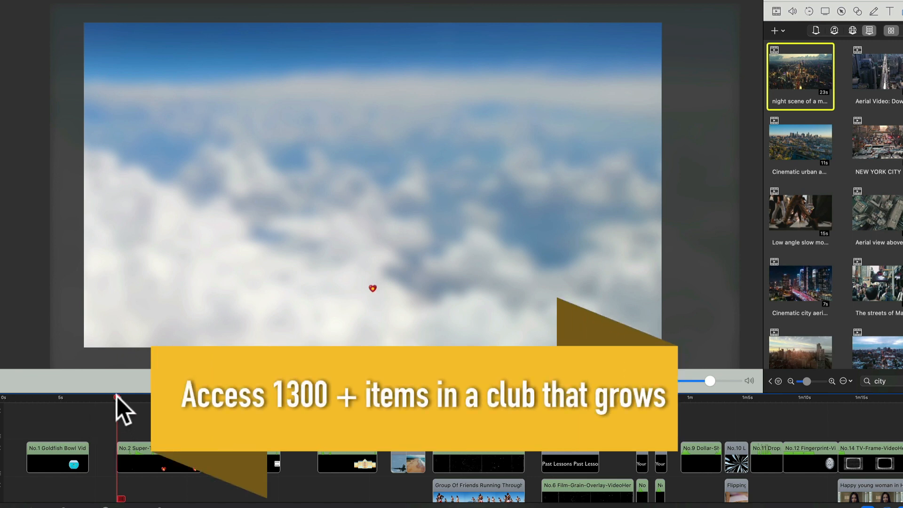
pyautogui.press('space')
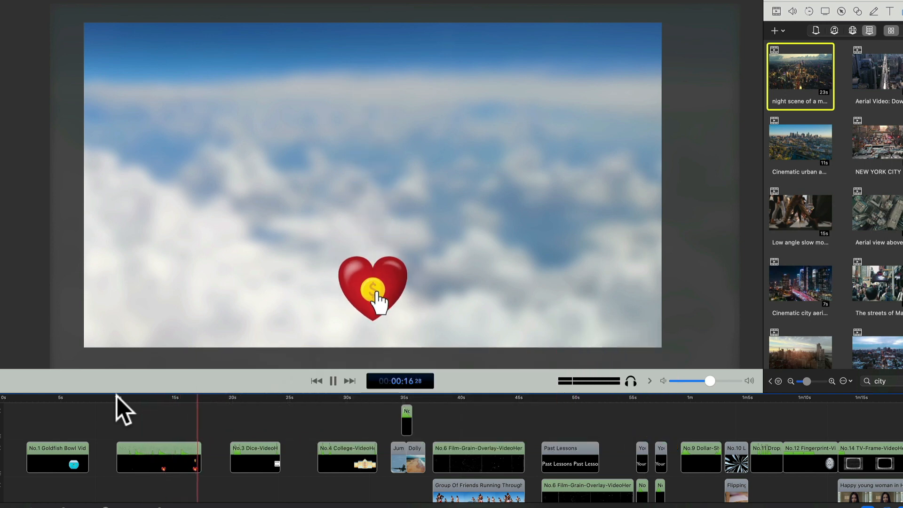
pyautogui.click(130, 401)
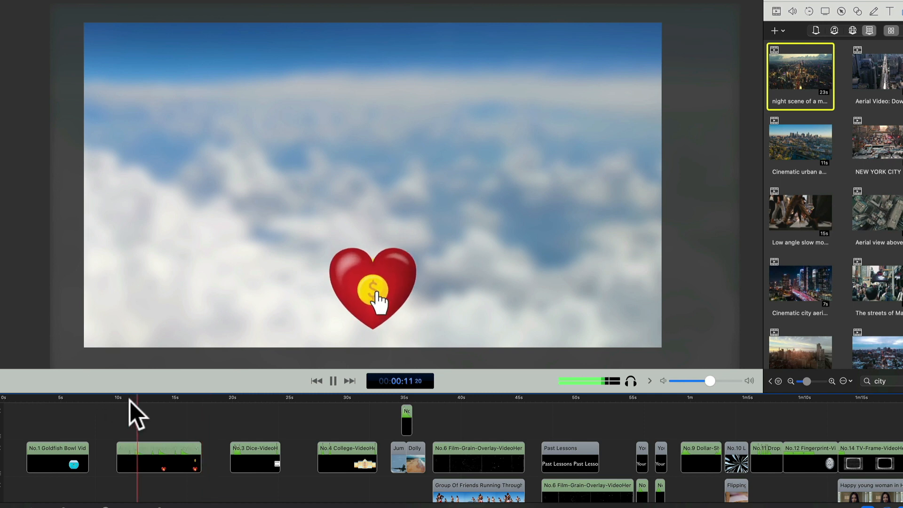
pyautogui.press('space')
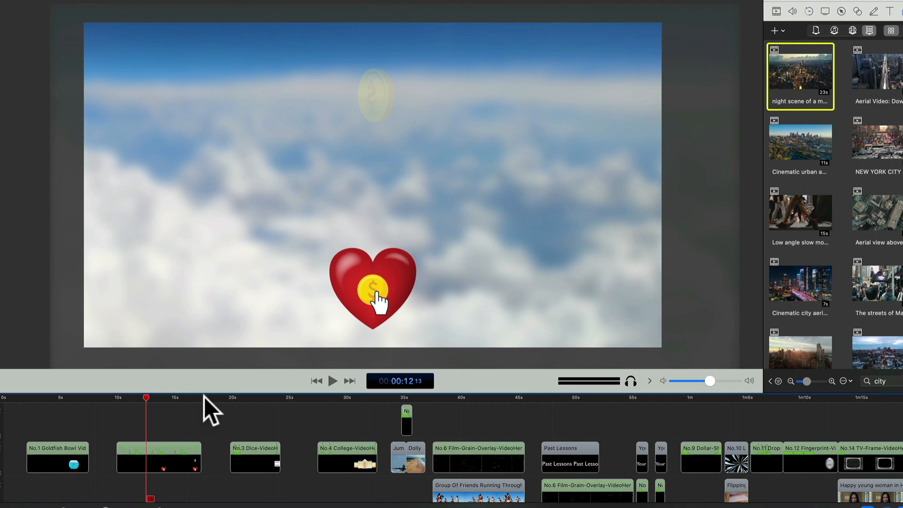
# Play back the No.3 Dice clip from its start and pause before it ends.
pyautogui.click(229, 396)
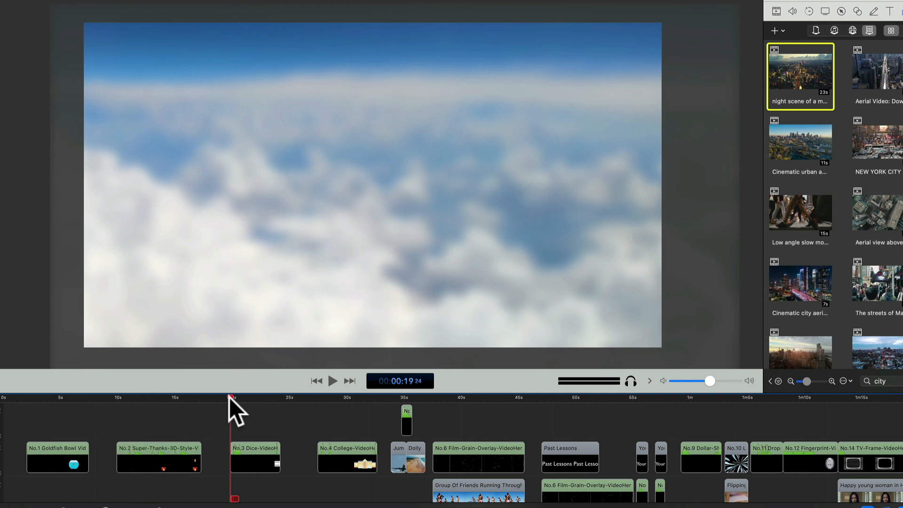
pyautogui.press('space')
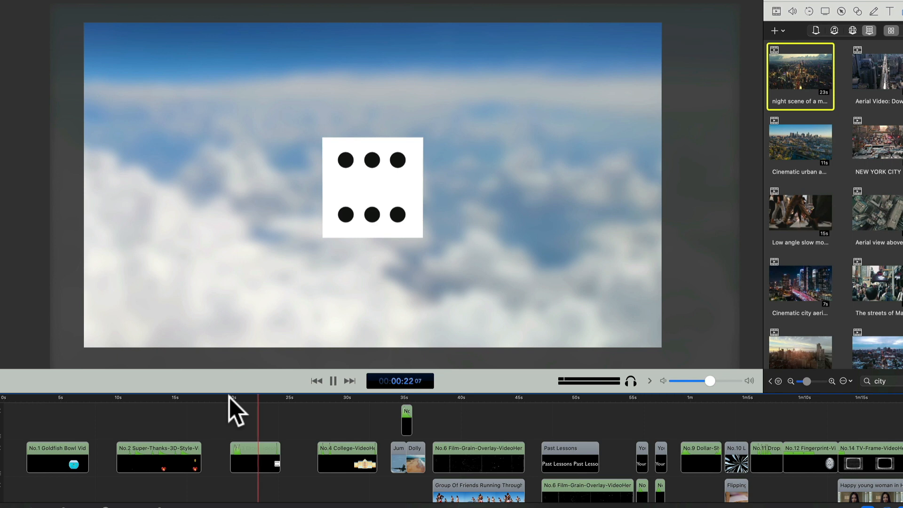
pyautogui.press('space')
# Duplicate the No.3 Dice clip onto the track above and offset the copy down and to the right of the original die.
pyautogui.click(255, 455)
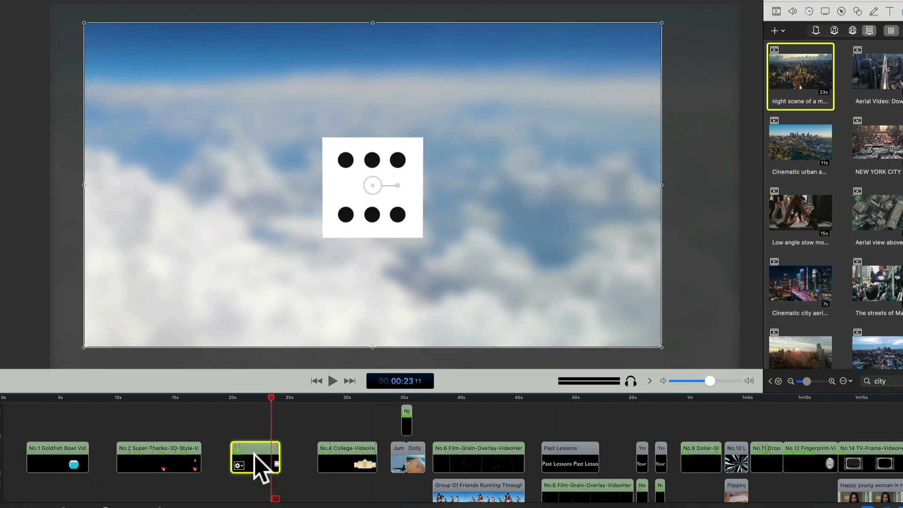
pyautogui.moveTo(255, 455); pyautogui.dragTo(254, 411)
pyautogui.click(250, 397)
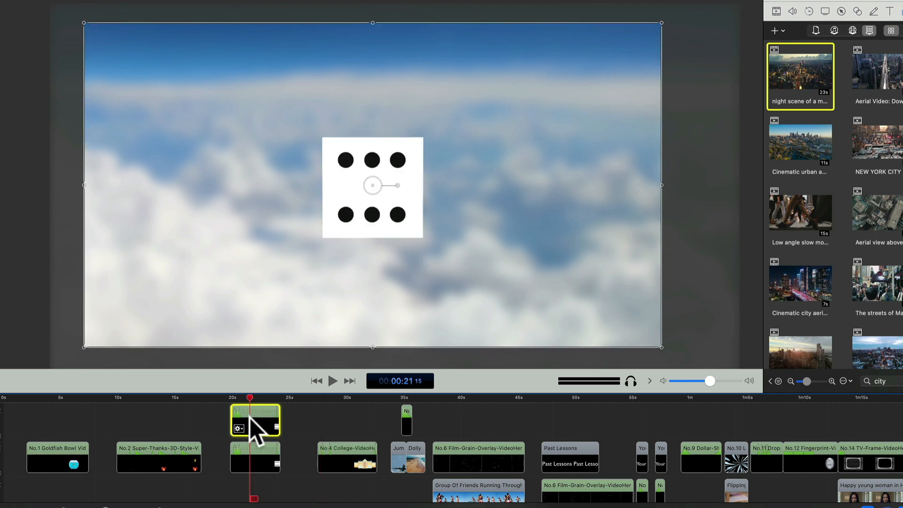
pyautogui.moveTo(340, 256); pyautogui.dragTo(464, 299)
# Play back the two stacked dice clips together from their start.
pyautogui.click(230, 398)
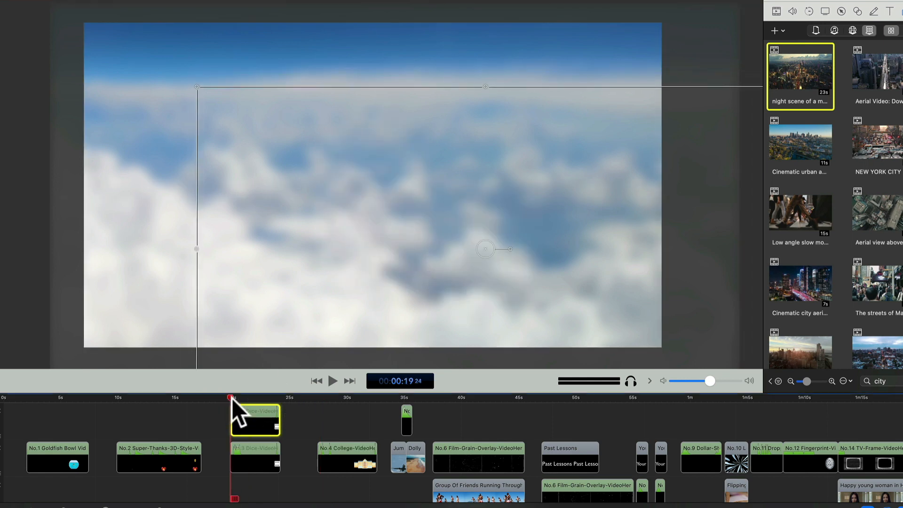
pyautogui.press('space')
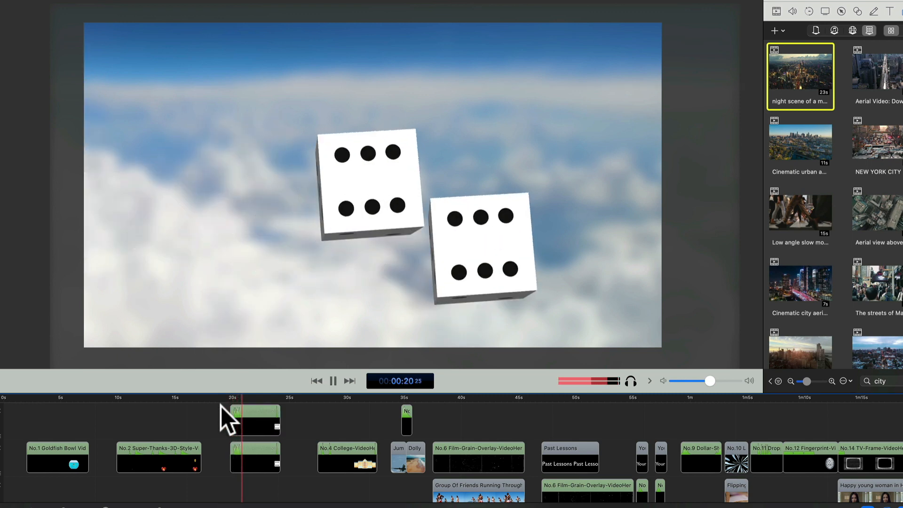
pyautogui.press('space')
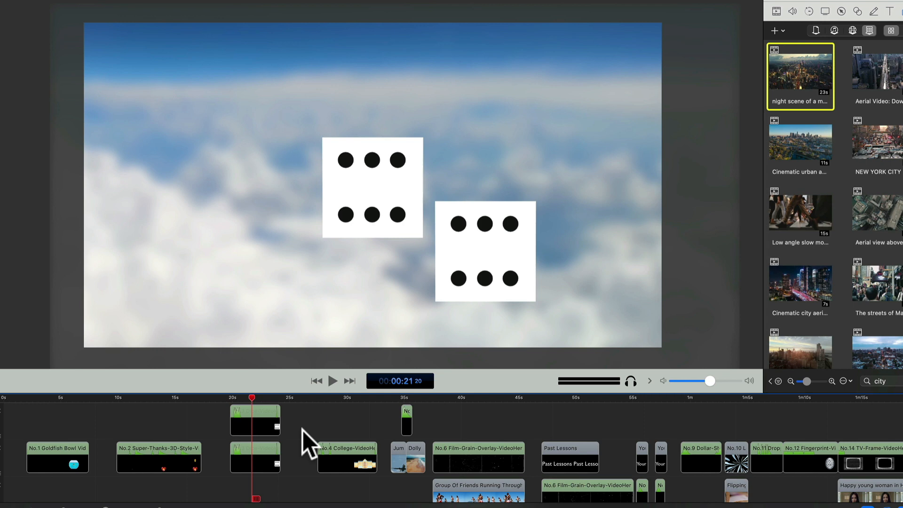
# Play back the No.4 College clip from its start and pause on the complete building.
pyautogui.hscroll(3, 303, 430)
pyautogui.hscroll(2, 303, 430)
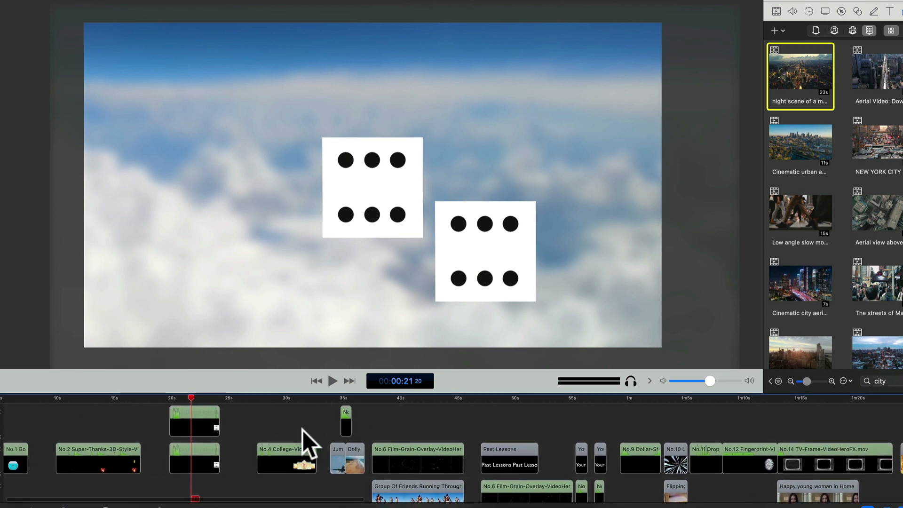
pyautogui.click(255, 398)
pyautogui.press('space')
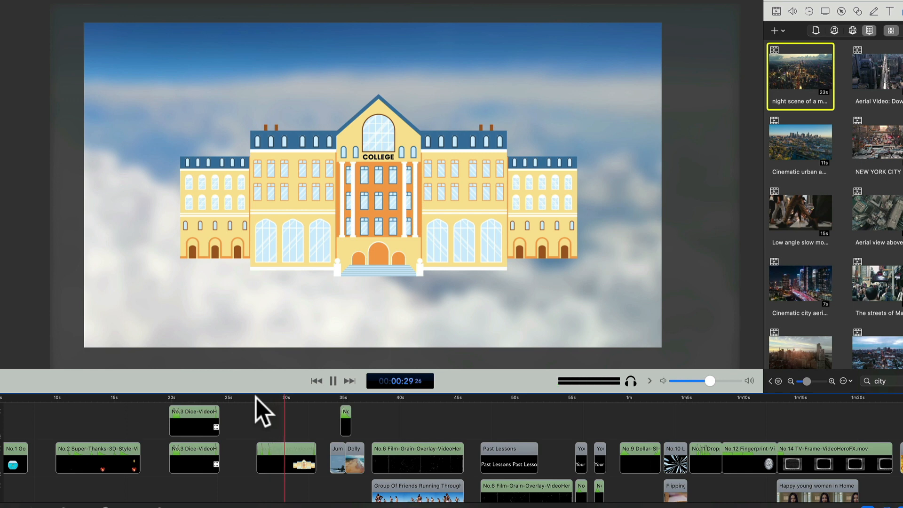
pyautogui.press('space')
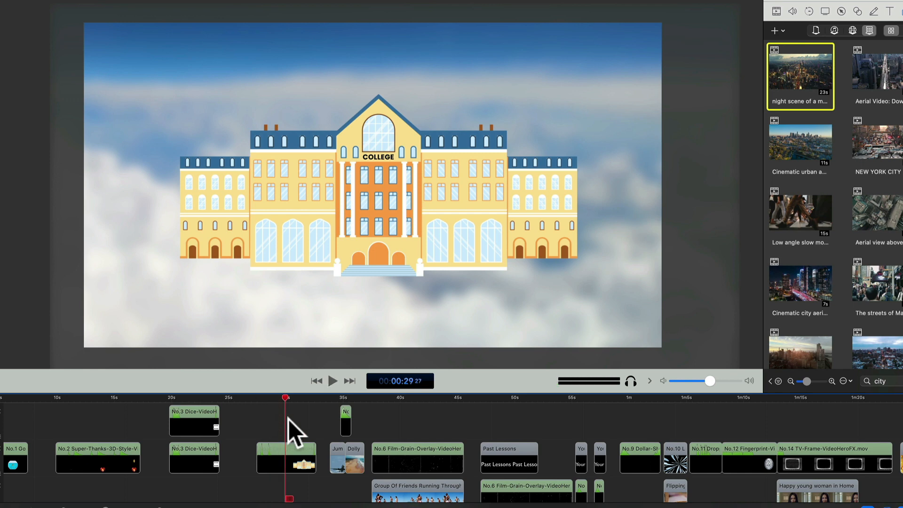
# Play back the cut from the airplane footage to the beach footage with the overlay clip above it.
pyautogui.hscroll(3, 288, 419)
pyautogui.hscroll(1, 289, 419)
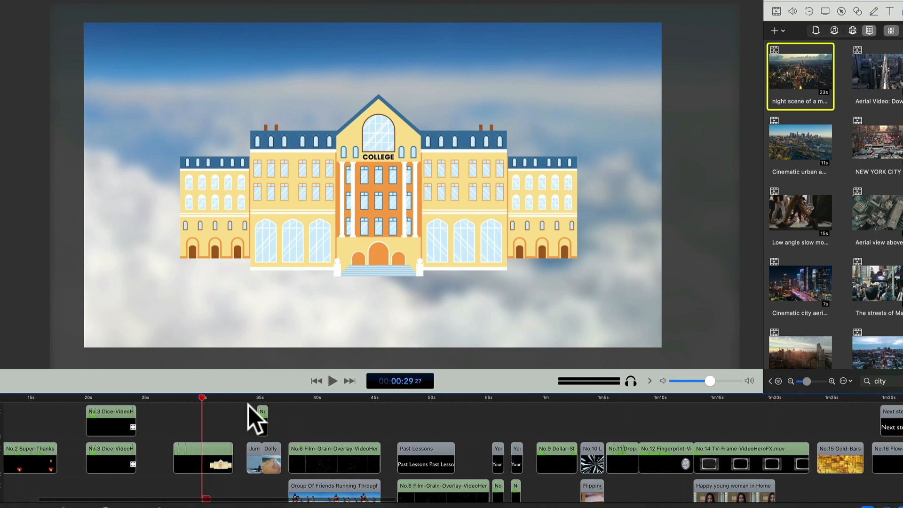
pyautogui.click(245, 397)
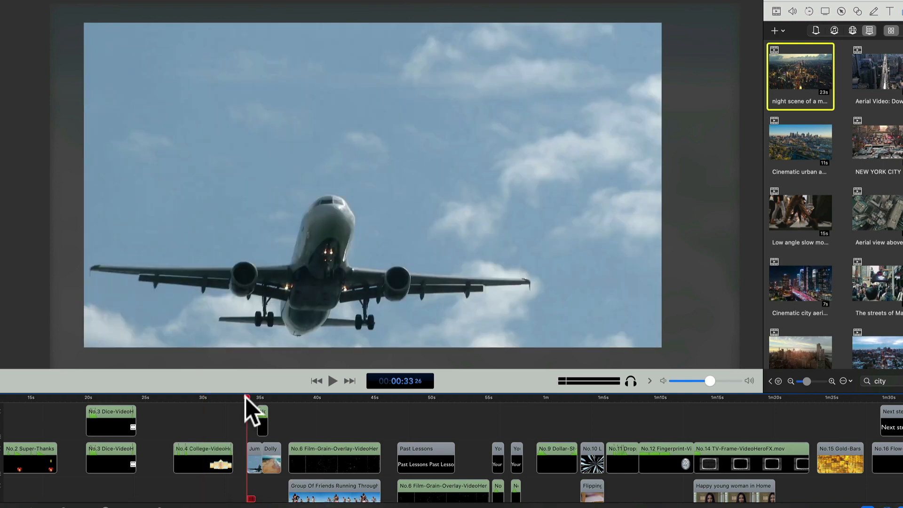
pyautogui.press('space')
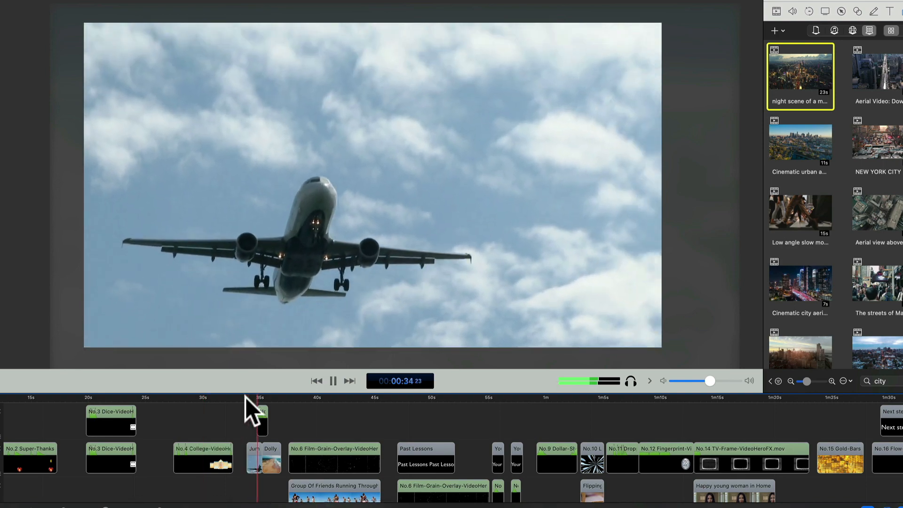
pyautogui.press('space')
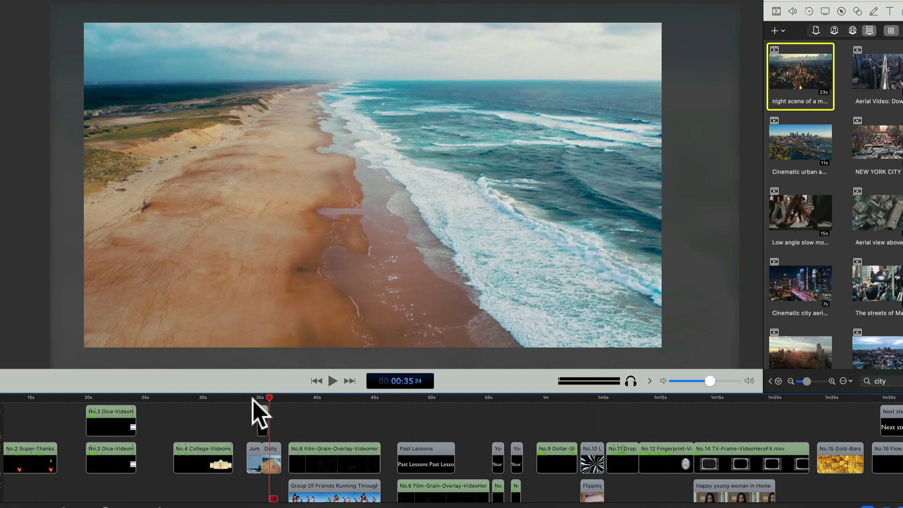
# Examine the airplane clip, the beach clip and the cartoon cloud overlay covering their cut, and replay the transition.
pyautogui.click(247, 398)
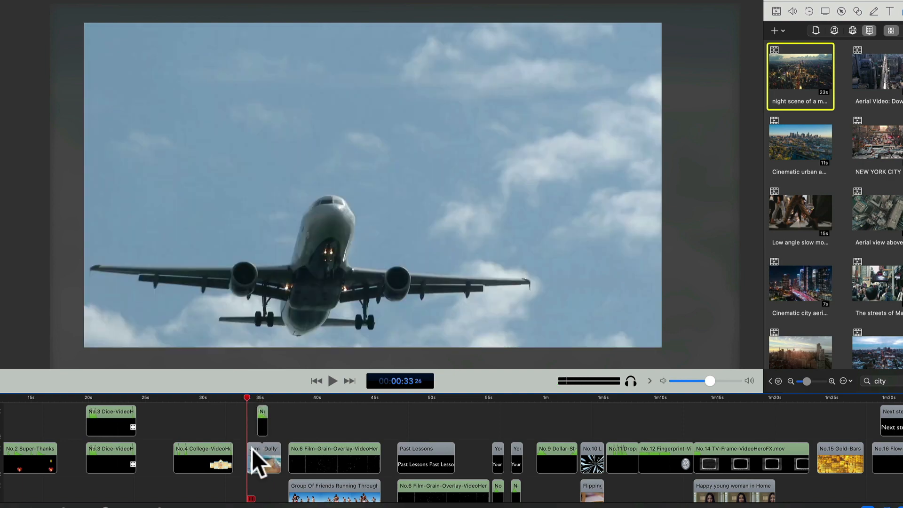
pyautogui.click(251, 451)
pyautogui.click(257, 398)
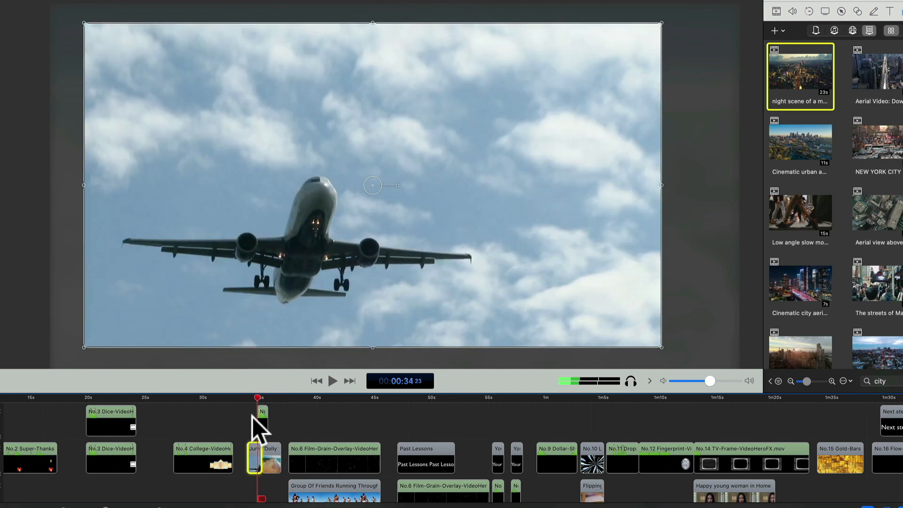
pyautogui.click(270, 453)
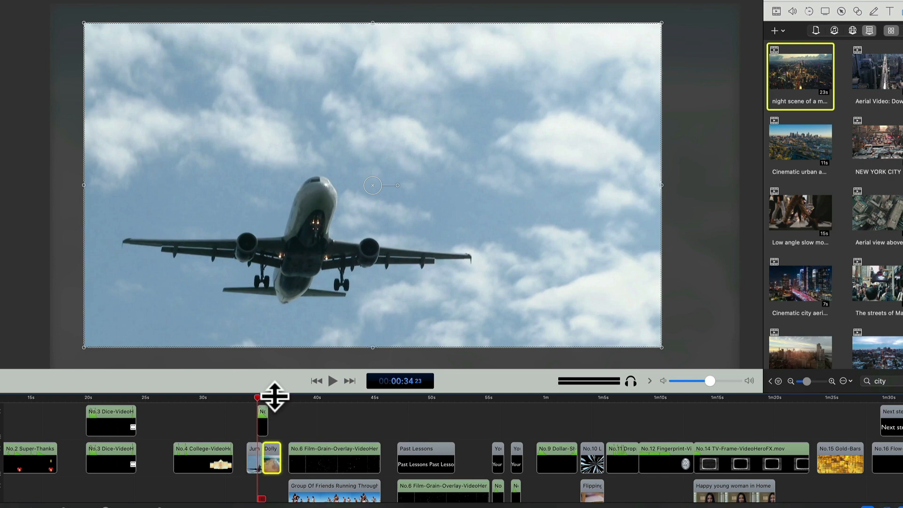
pyautogui.click(275, 397)
pyautogui.click(262, 397)
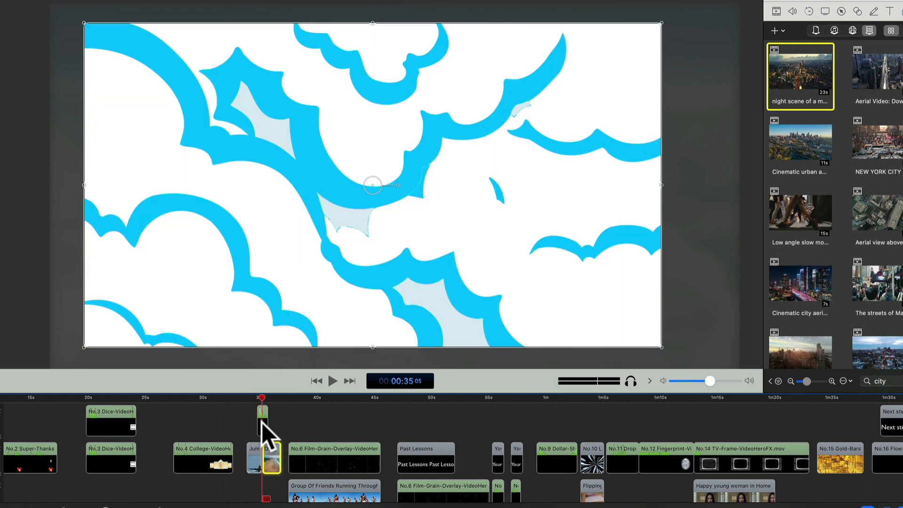
pyautogui.click(251, 398)
pyautogui.press('space')
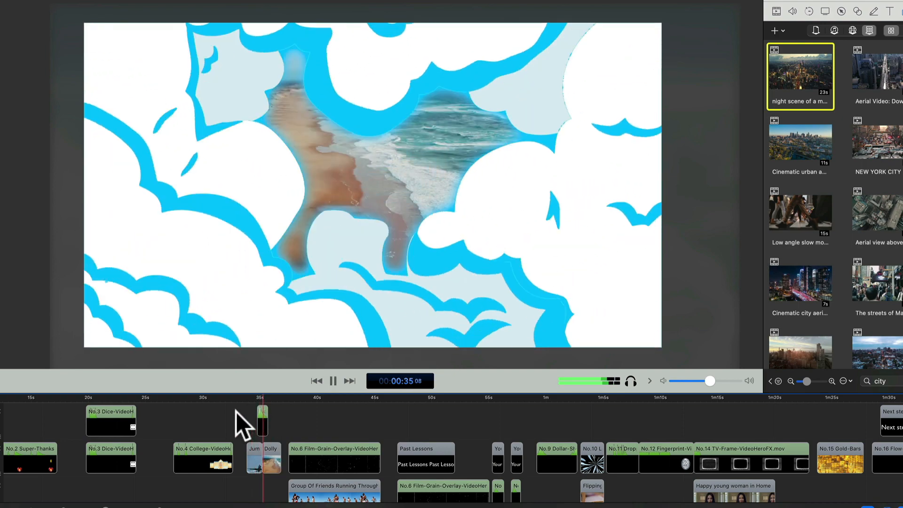
pyautogui.press('space')
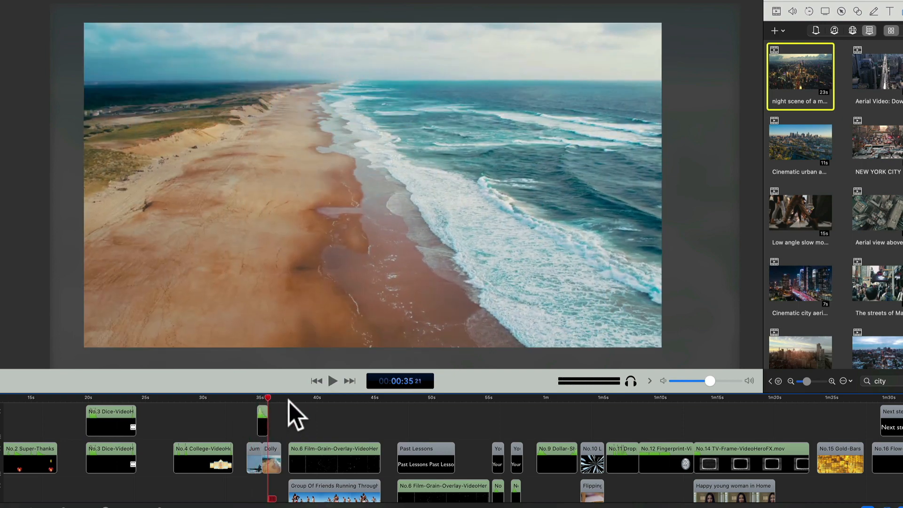
# Play back the No.6 Film-Grain overlay above the group of friends running clip, replaying part of it.
pyautogui.click(287, 398)
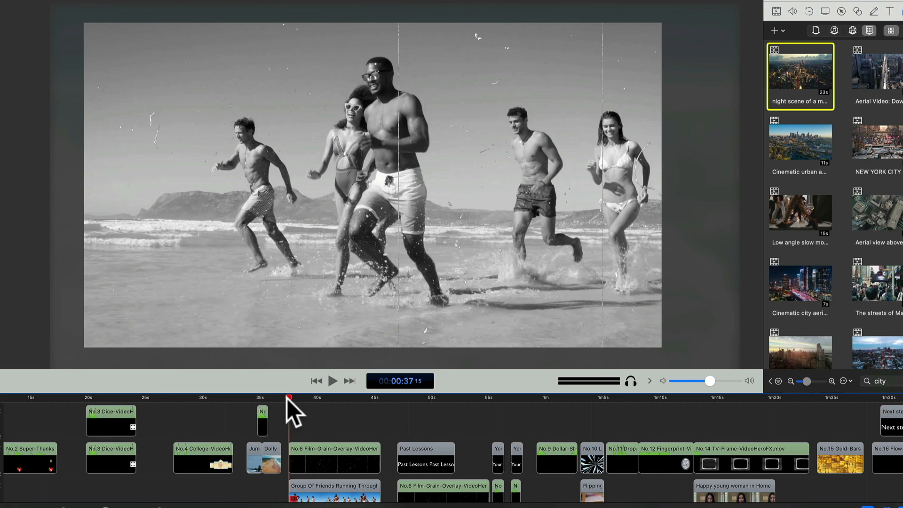
pyautogui.press('space')
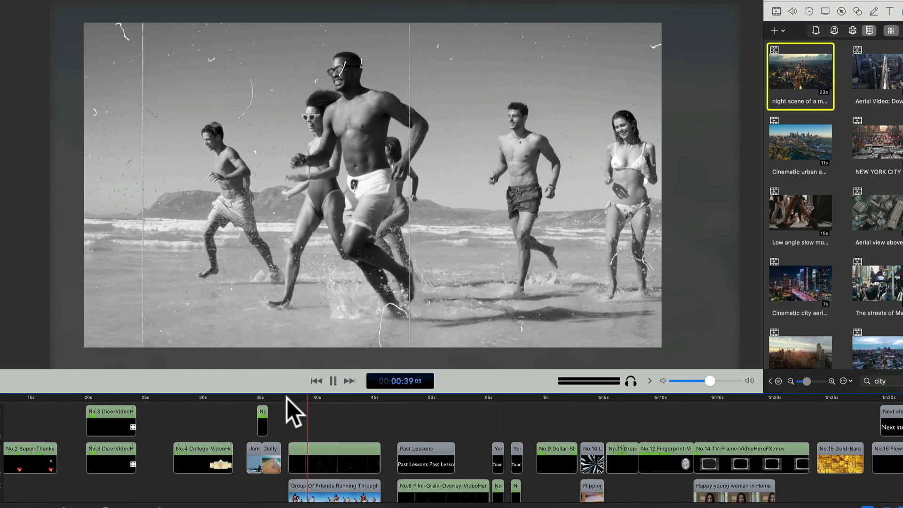
pyautogui.press('space')
pyautogui.press('space')
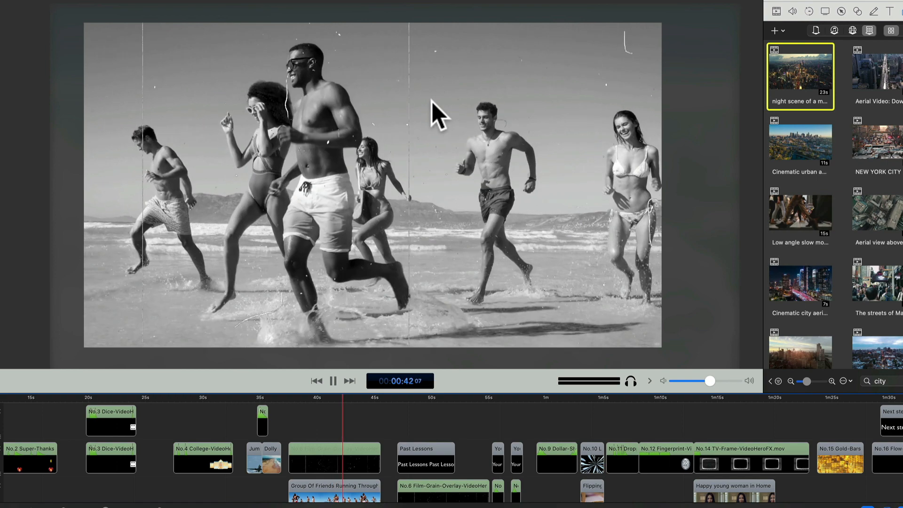
pyautogui.press('space')
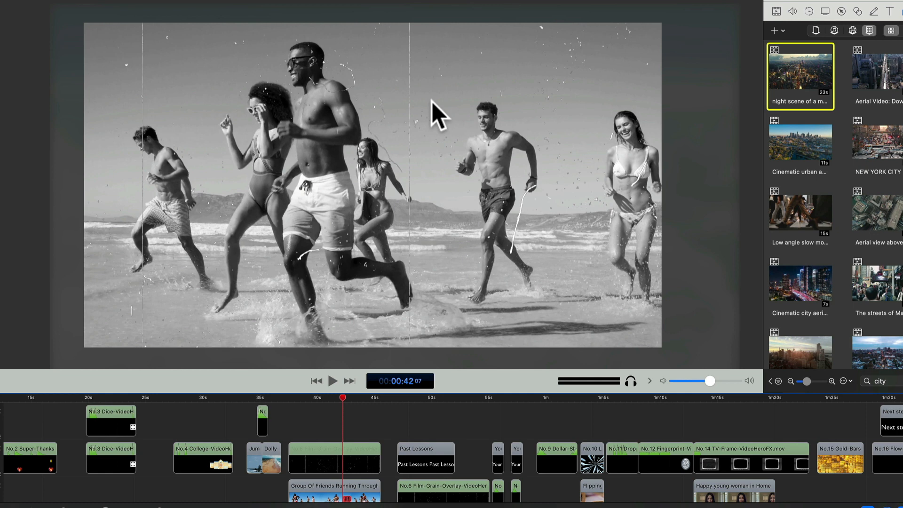
pyautogui.click(304, 398)
pyautogui.press('space')
pyautogui.press('space')
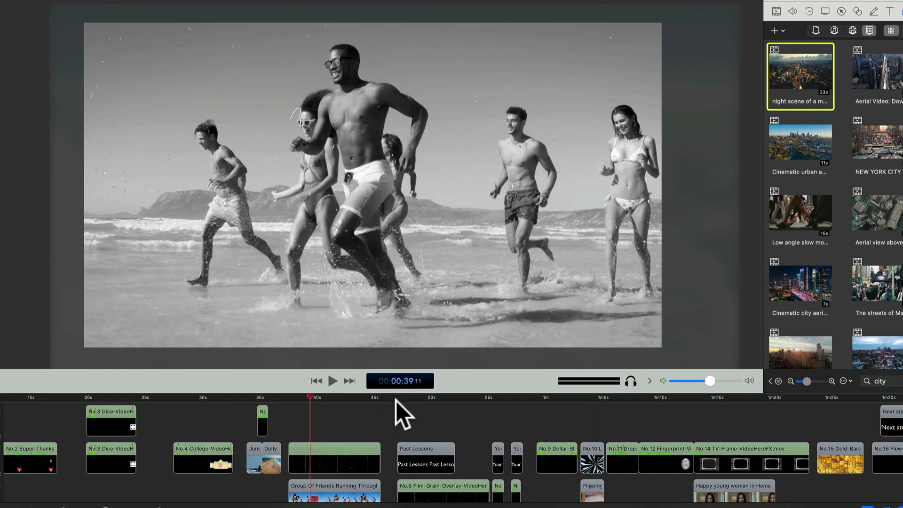
# Play back the Past Lessons title with the film grain overlay and replay it from the start.
pyautogui.click(397, 399)
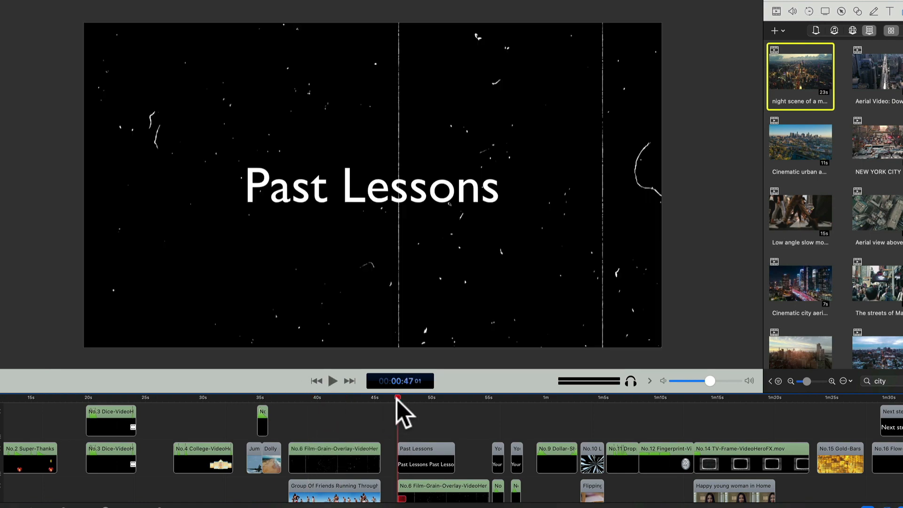
pyautogui.press('space')
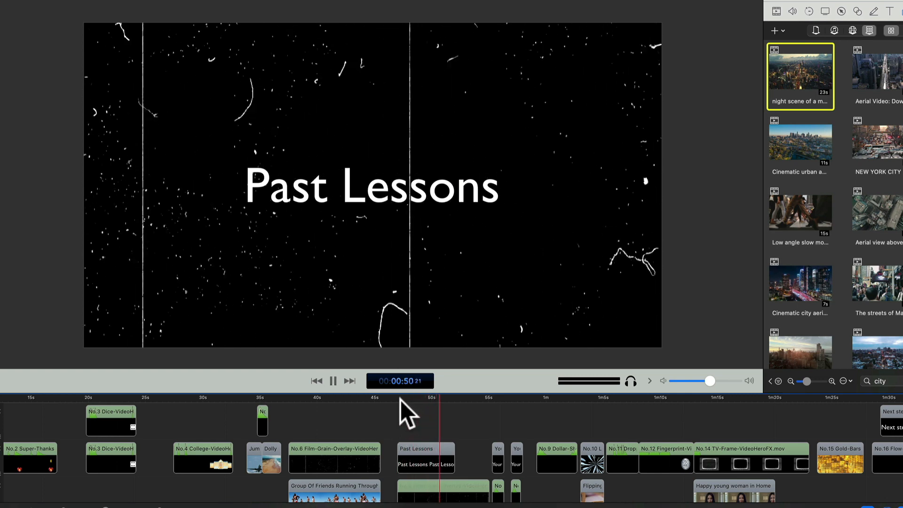
pyautogui.click(400, 398)
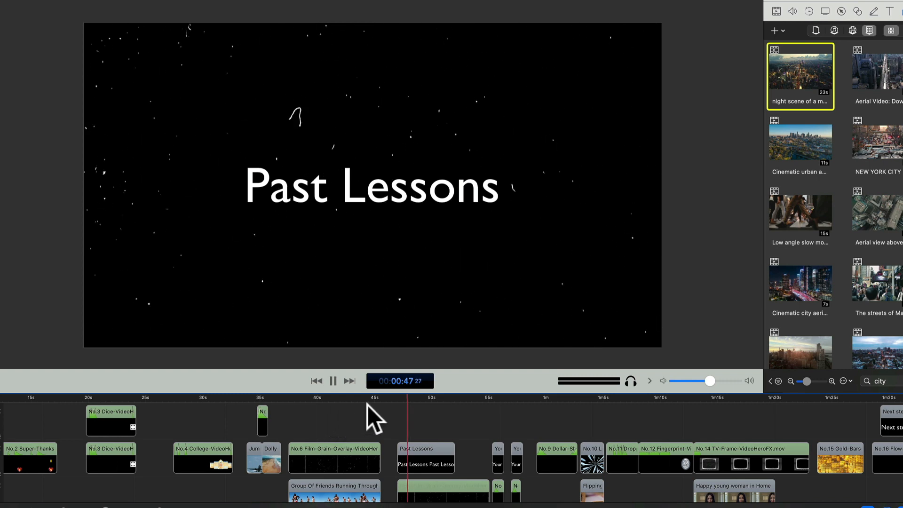
pyautogui.press('space')
# Play back the first "Your text here" title together with the overlay clip on the track below it.
pyautogui.click(493, 400)
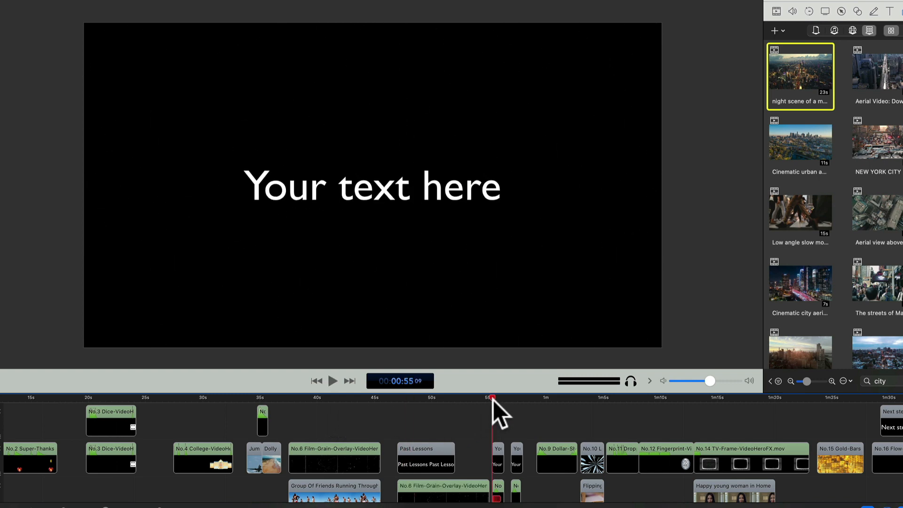
pyautogui.click(474, 407)
pyautogui.press('space')
pyautogui.press('space')
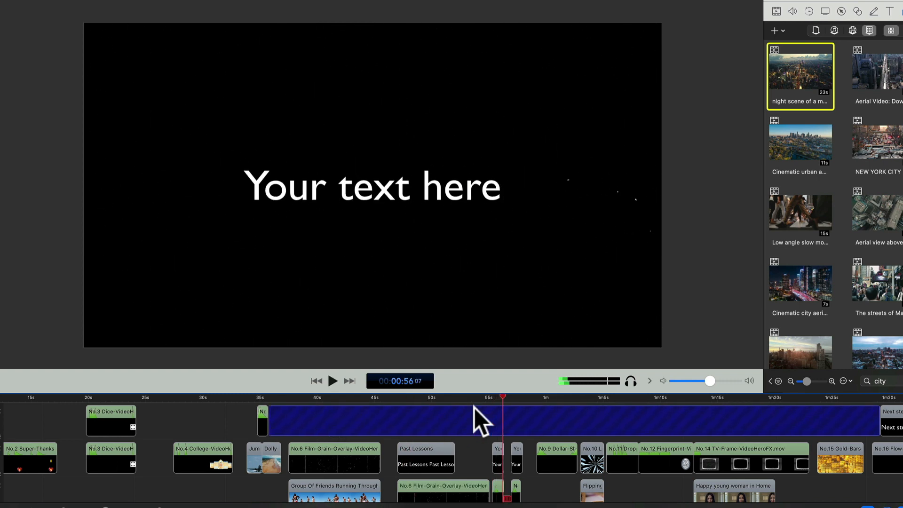
# Inspect the first "Your text here" title clip and replay it with its overlay from the start.
pyautogui.click(465, 453)
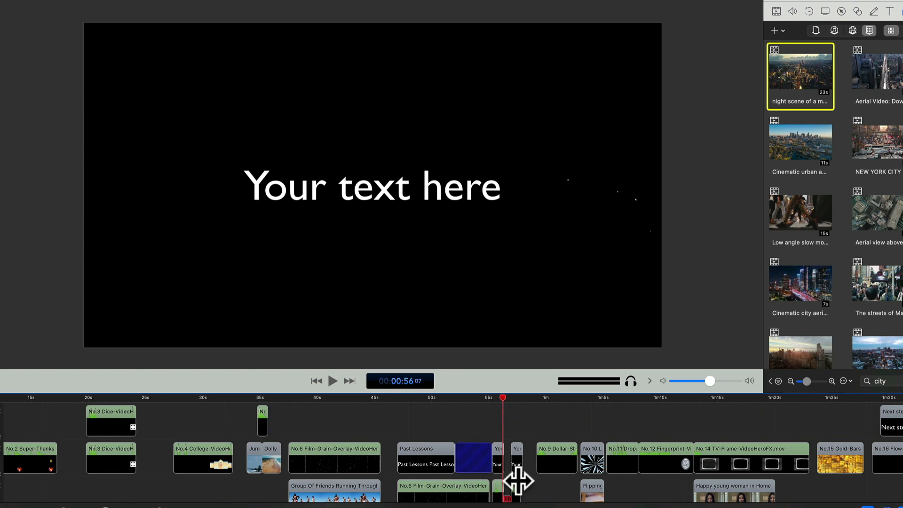
pyautogui.click(502, 460)
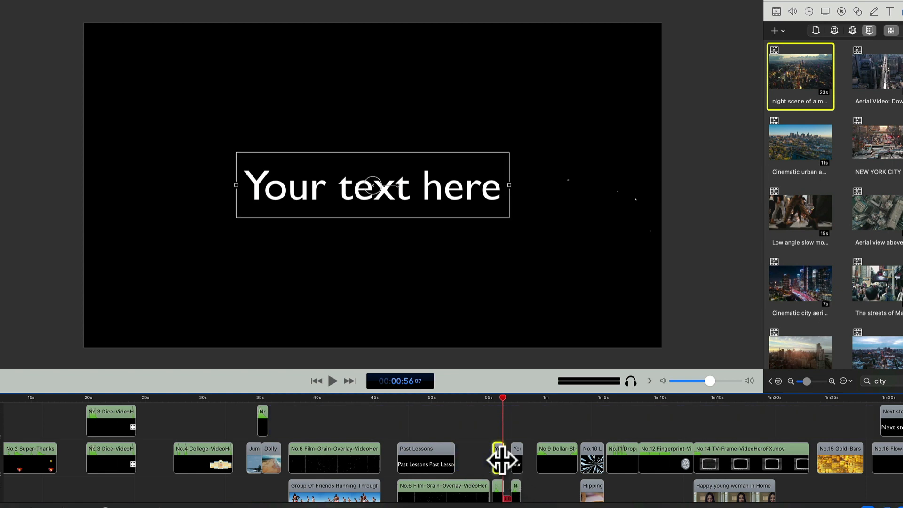
pyautogui.click(492, 421)
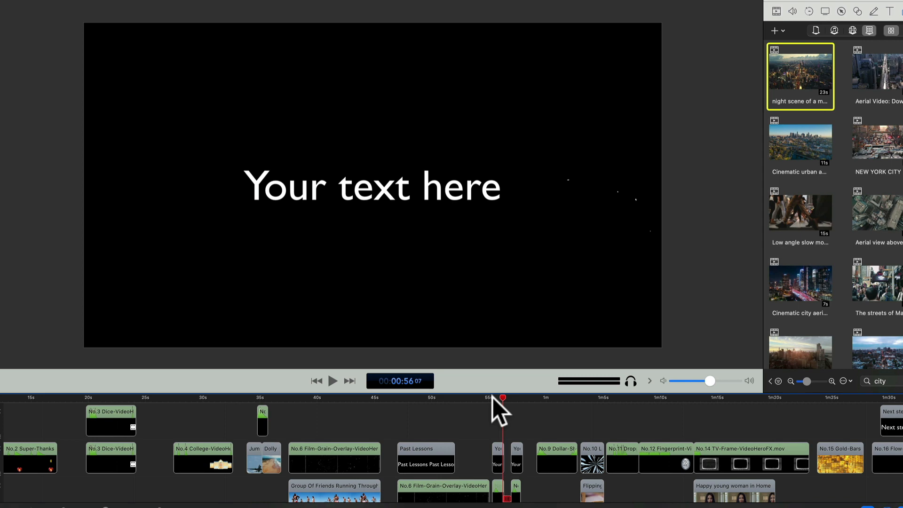
pyautogui.click(492, 396)
pyautogui.press('space')
# Play back the second "Your text here" title with its overlay, followed by the No.9 dollar sign animation.
pyautogui.press('space')
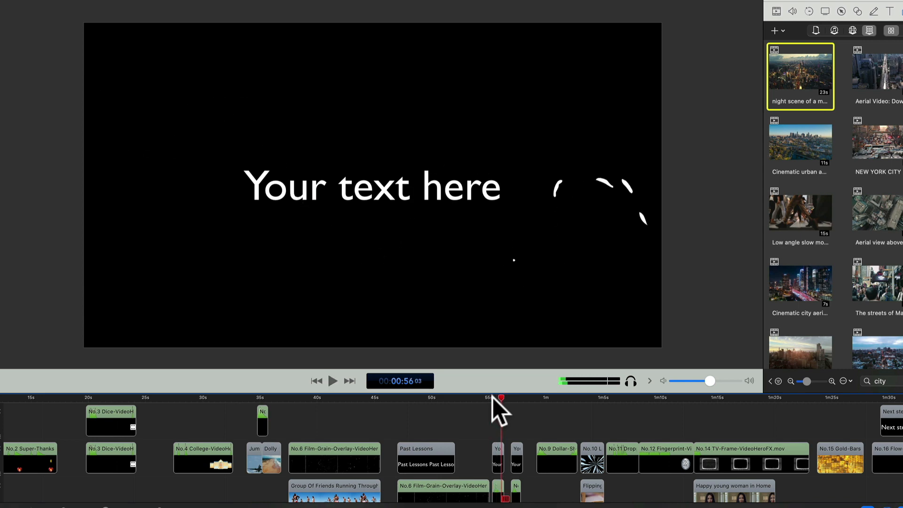
pyautogui.click(511, 400)
pyautogui.press('space')
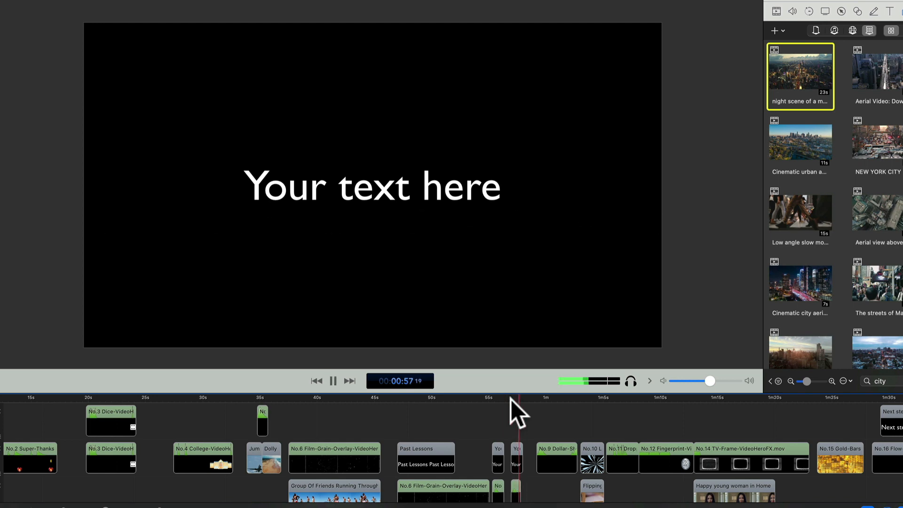
pyautogui.press('space')
pyautogui.press('space')
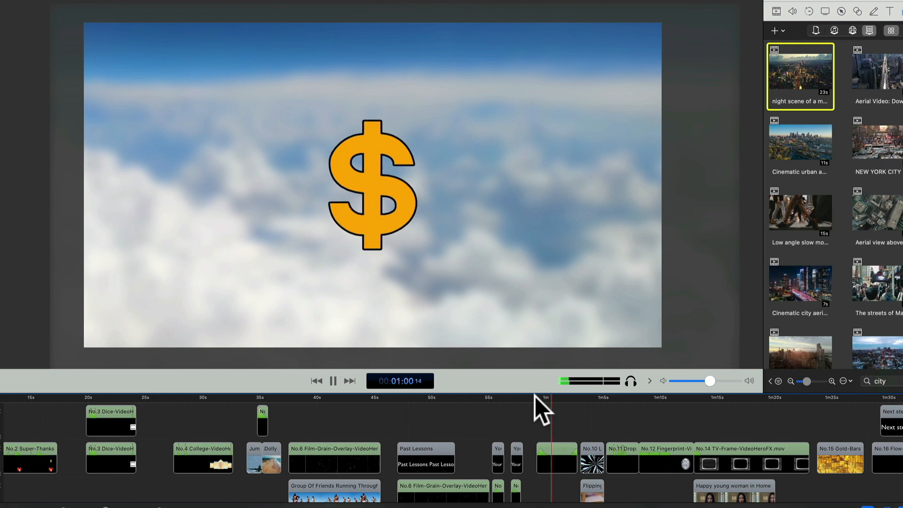
pyautogui.press('space')
# Play back the No.10 overlay above the flipping book clip and replay it from its start.
pyautogui.click(580, 399)
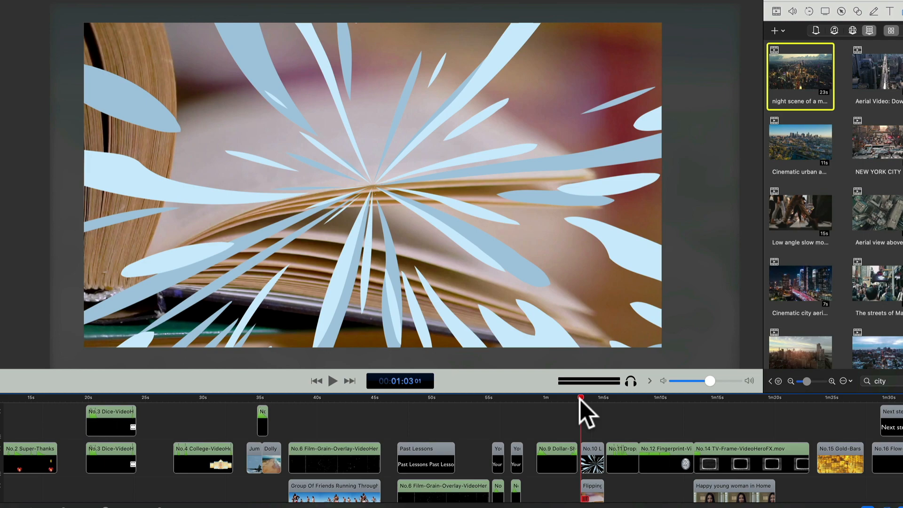
pyautogui.press('space')
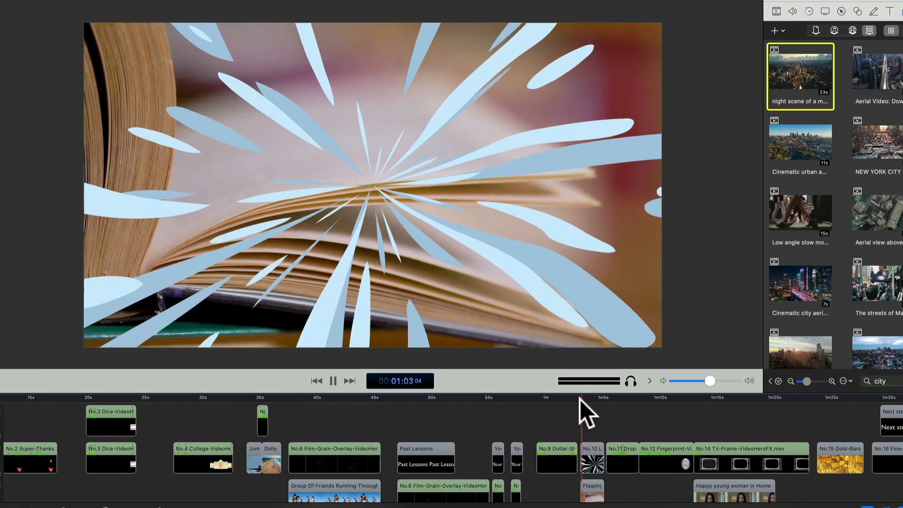
pyautogui.press('space')
pyautogui.click(580, 399)
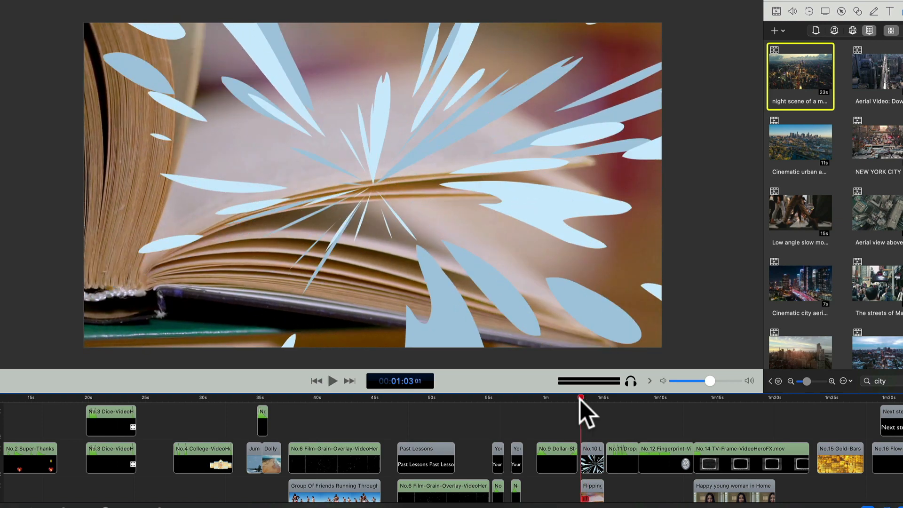
pyautogui.press('space')
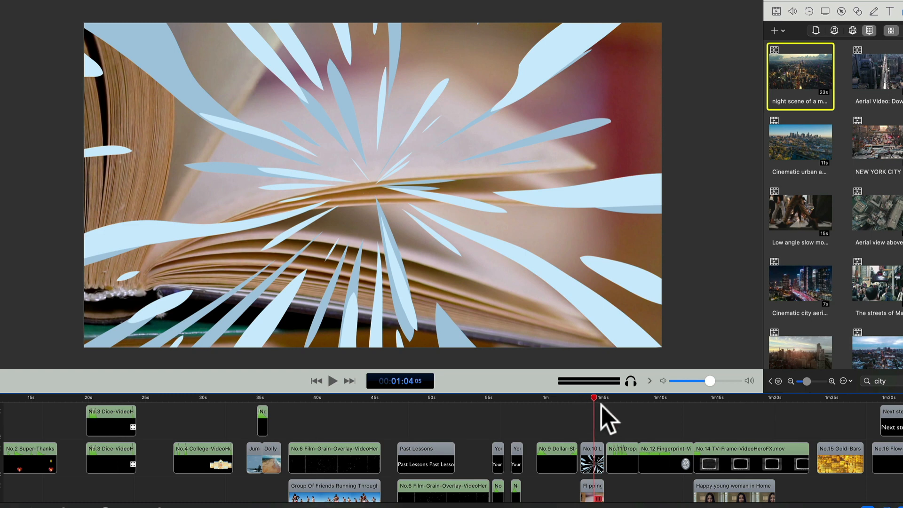
# Play back the No.11 Drop animation with the pink hand.
pyautogui.click(608, 398)
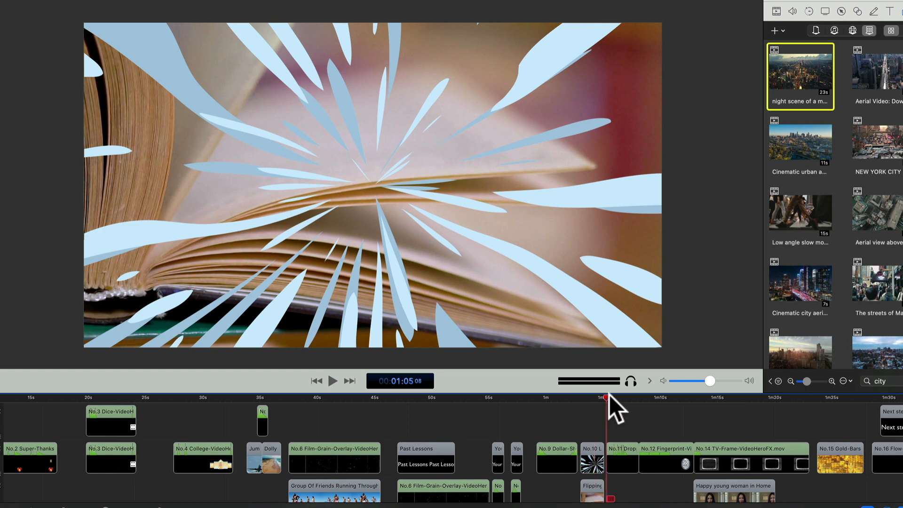
pyautogui.press('space')
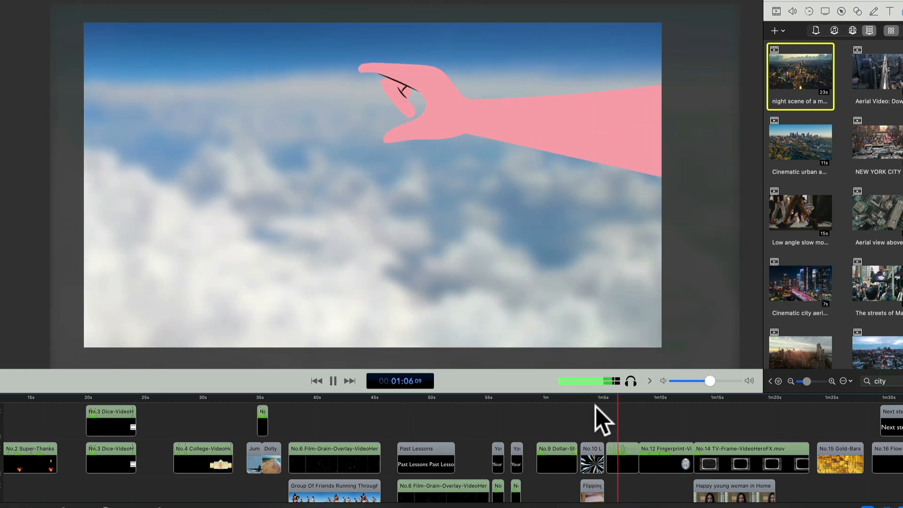
pyautogui.press('space')
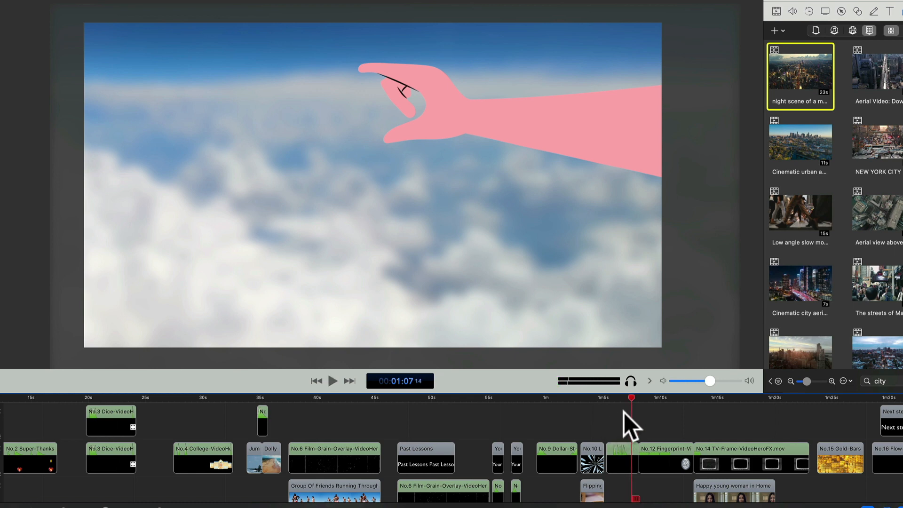
# Play back the No.12 Fingerprint animation from its start.
pyautogui.hscroll(3, 624, 412)
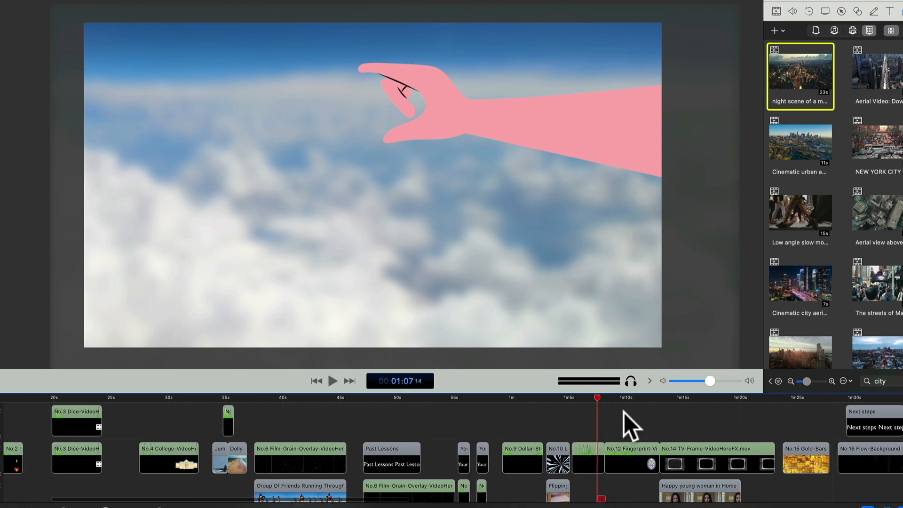
pyautogui.click(561, 396)
pyautogui.press('space')
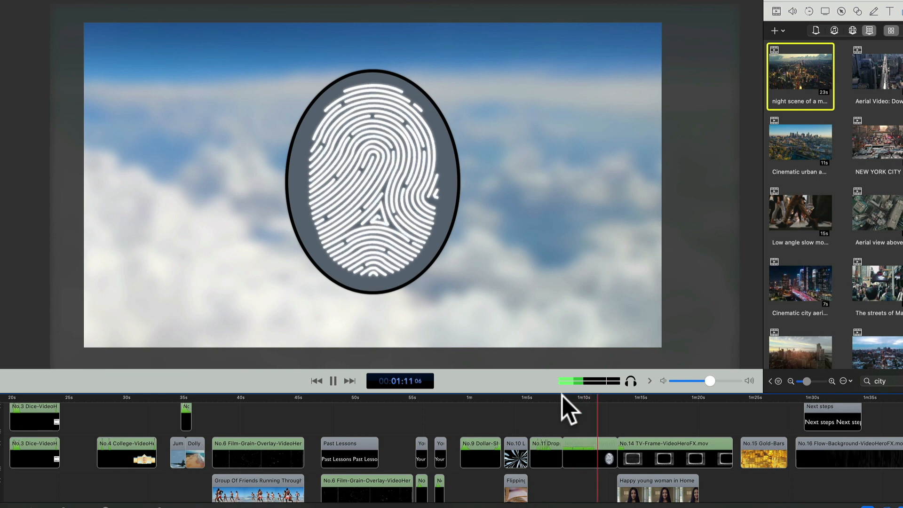
pyautogui.press('space')
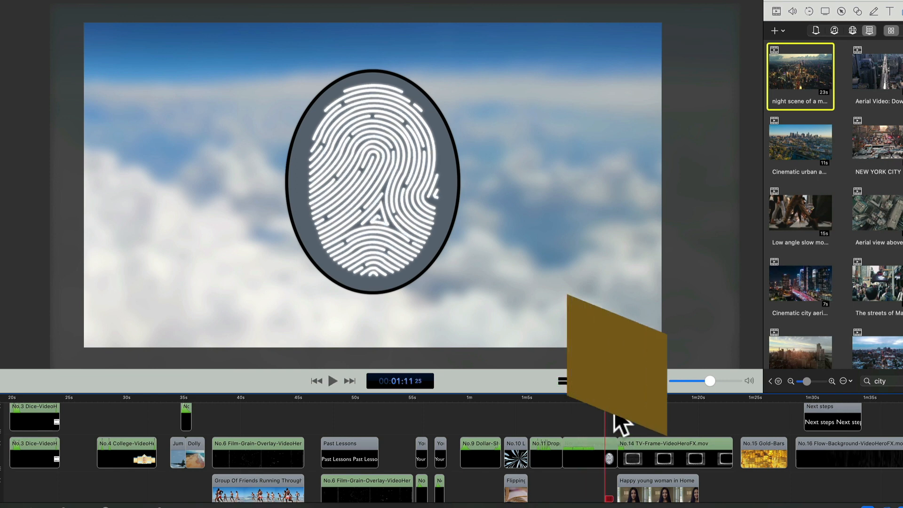
# Play back the start of the No.14 TV-Frame element with the happy young woman clip, and replay it.
pyautogui.hscroll(3, 620, 426)
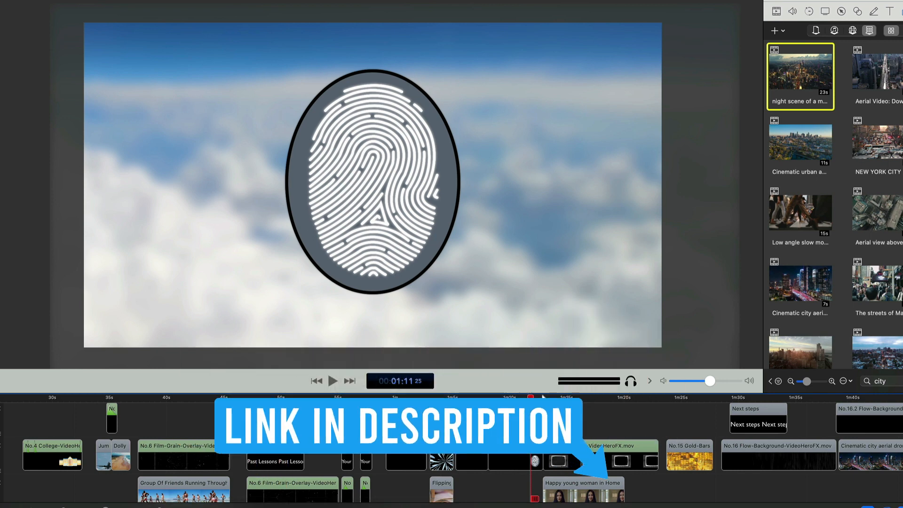
pyautogui.click(543, 398)
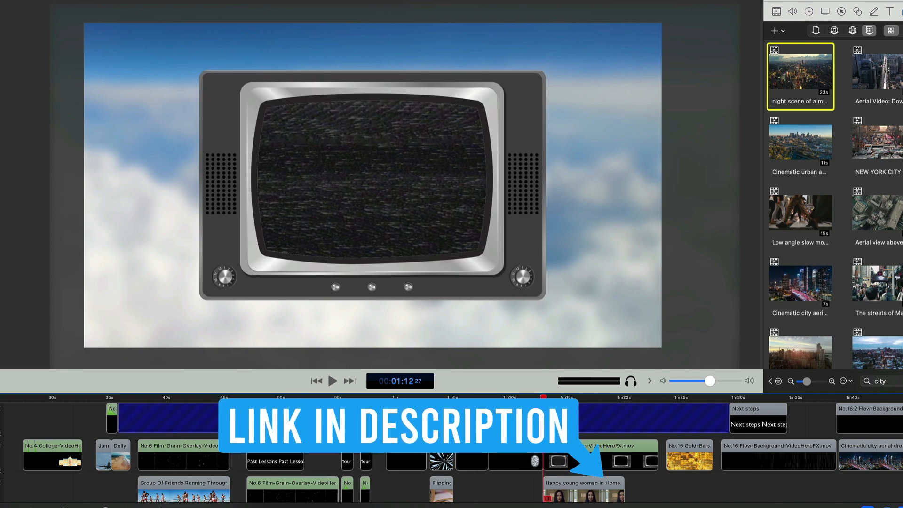
pyautogui.press('space')
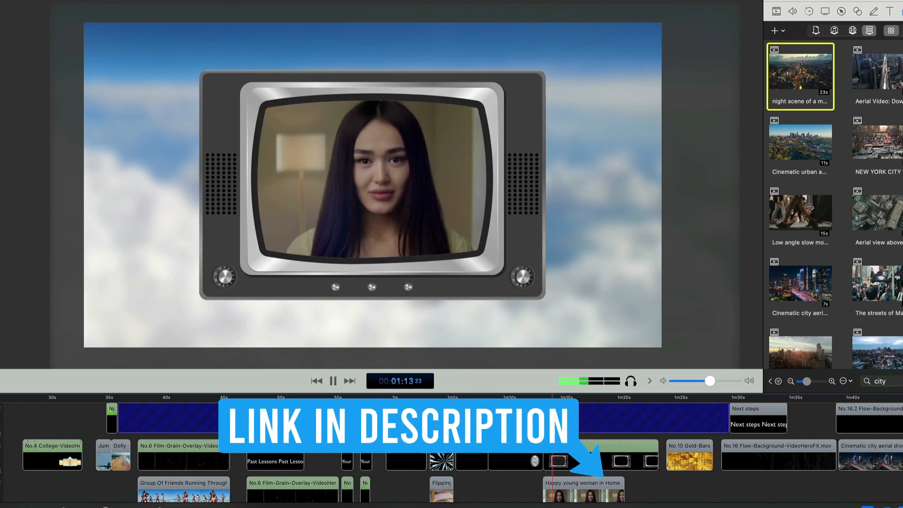
pyautogui.press('space')
pyautogui.click(544, 397)
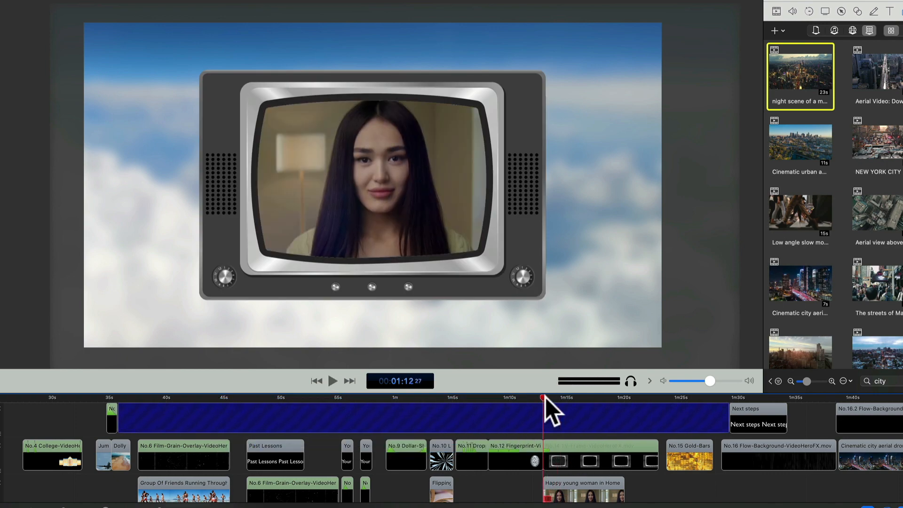
pyautogui.press('space')
pyautogui.press('space')
# Try moving the happy young woman clip out from behind the TV frame on the canvas, and undo the move.
pyautogui.click(565, 485)
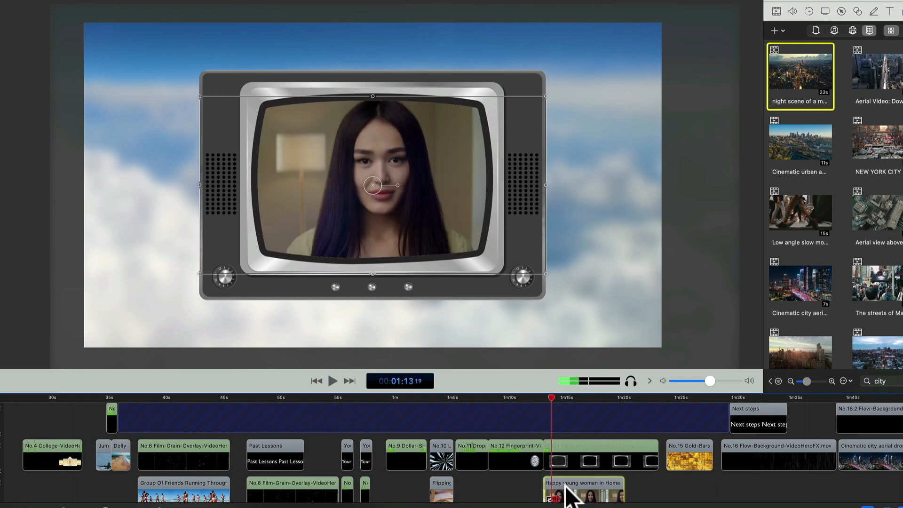
pyautogui.moveTo(441, 175); pyautogui.dragTo(165, 201)
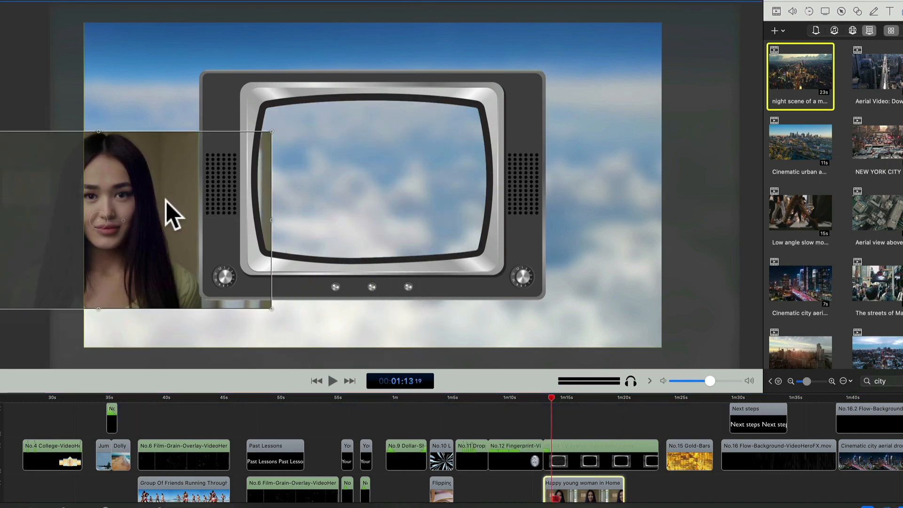
pyautogui.press('super+z')
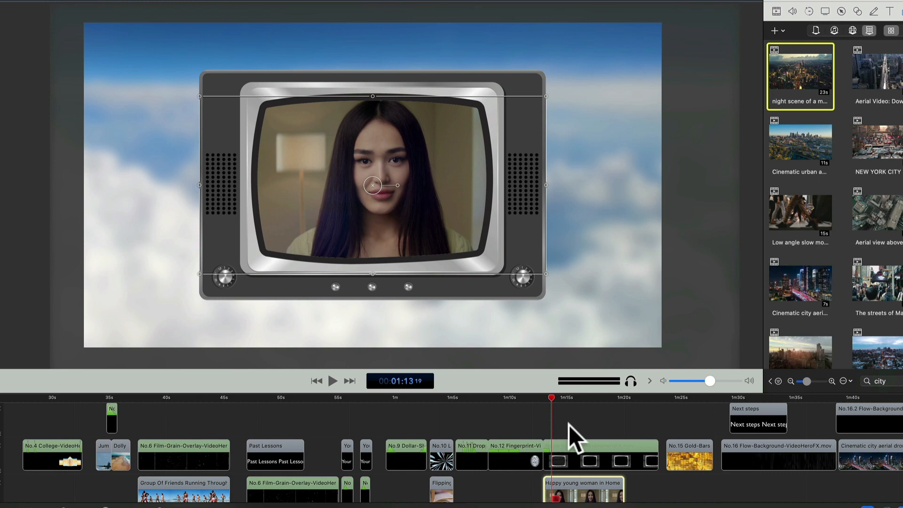
# Replay the change from TV static to the happy young woman clip in the No.14 TV-Frame element.
pyautogui.click(545, 395)
pyautogui.press('space')
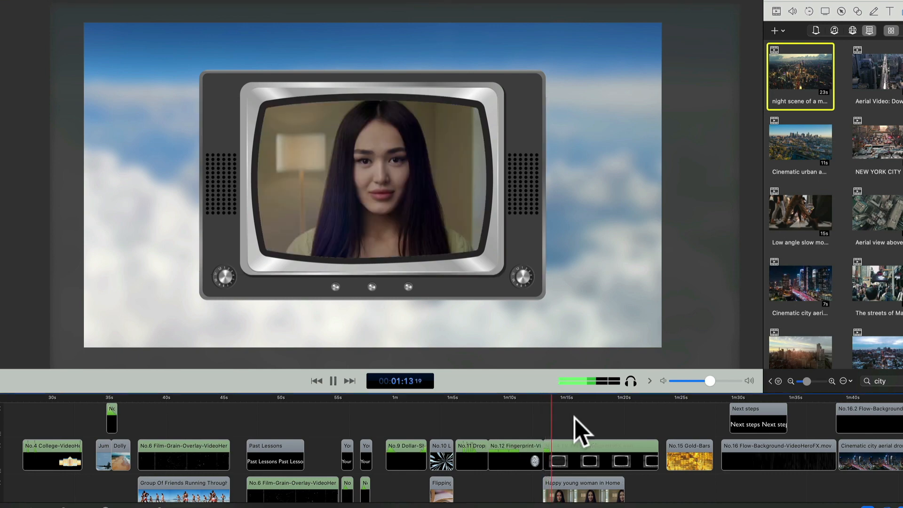
pyautogui.click(543, 397)
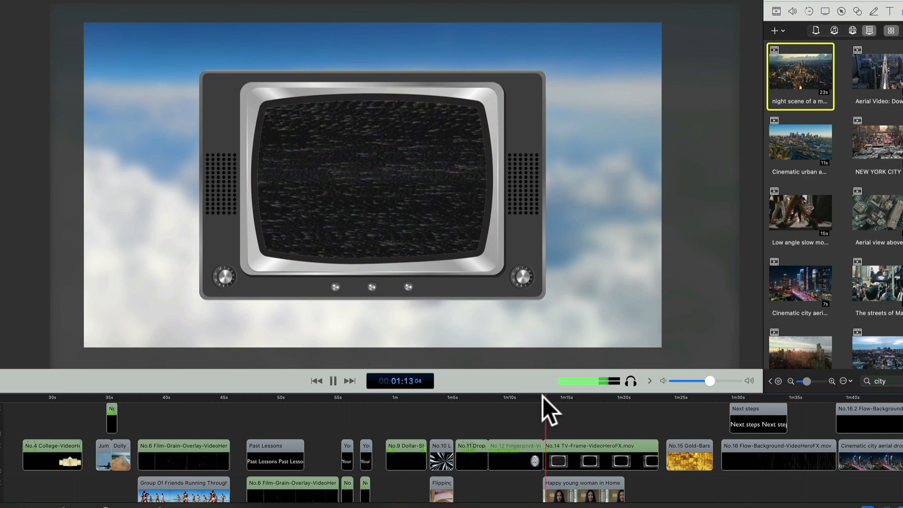
pyautogui.press('space')
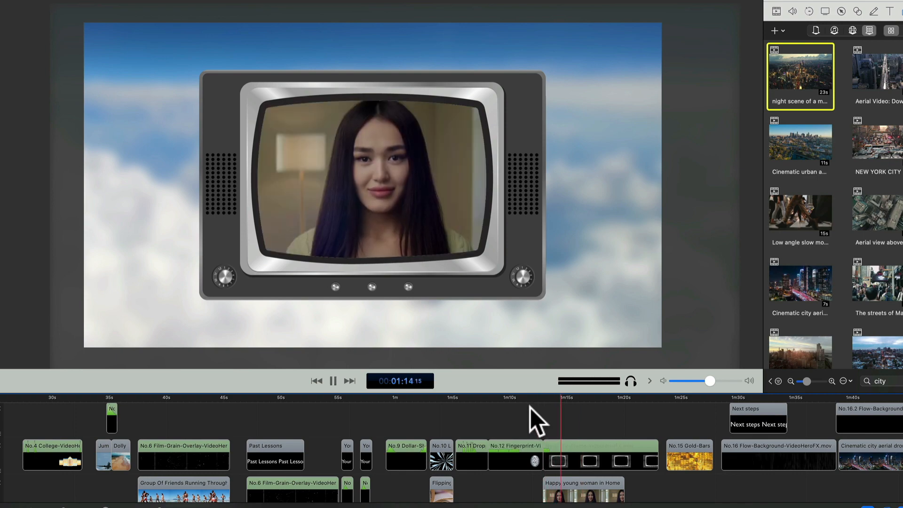
pyautogui.press('space')
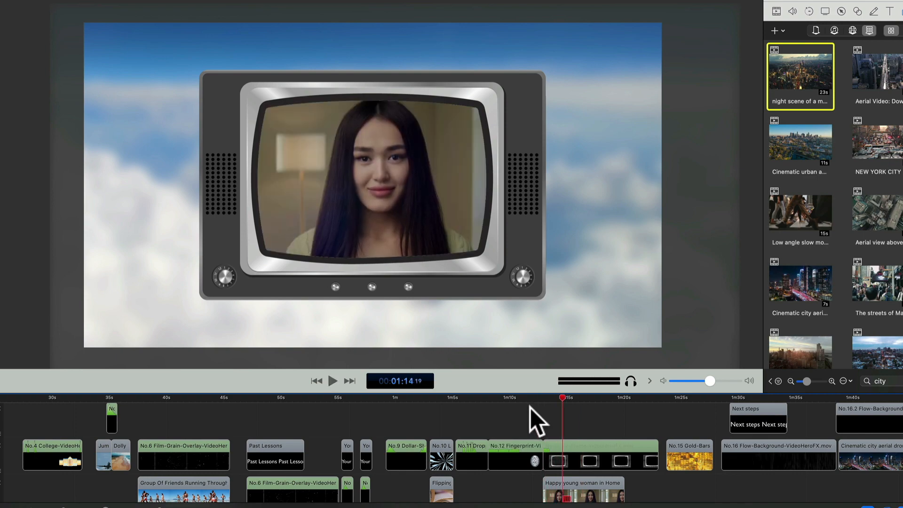
# Play back the No.15 Gold-Bars background clip from its start.
pyautogui.hscroll(5, 529, 408)
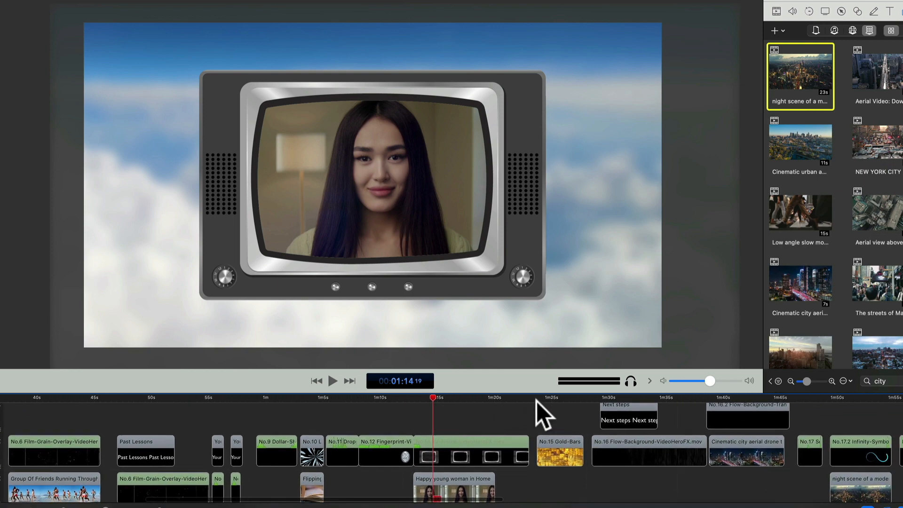
pyautogui.click(538, 397)
pyautogui.press('space')
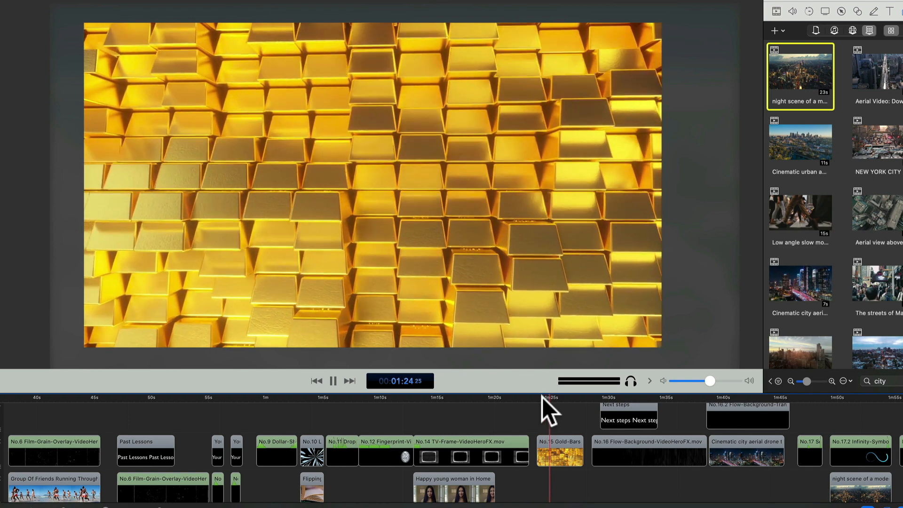
# Add a Gaussian Blur filter to the No.15 Gold-Bars clip and set its radius to 16.9.
pyautogui.click(554, 452)
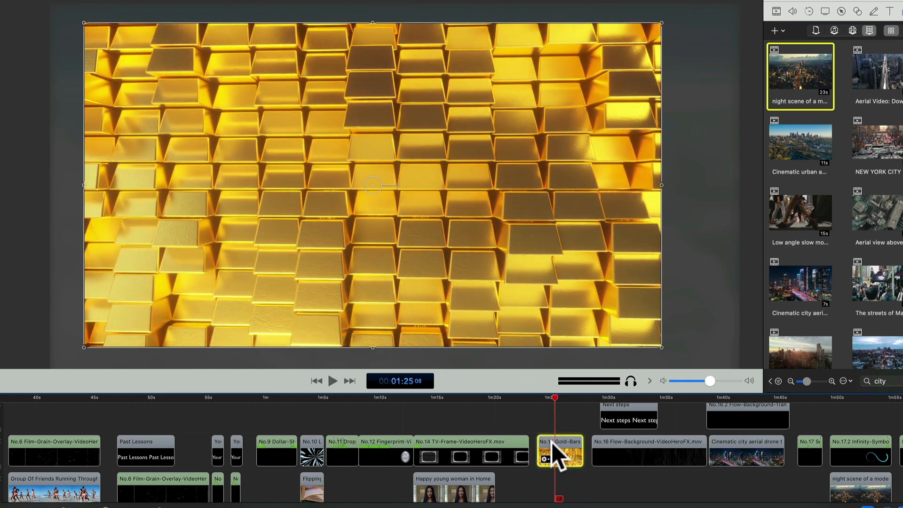
pyautogui.click(776, 11)
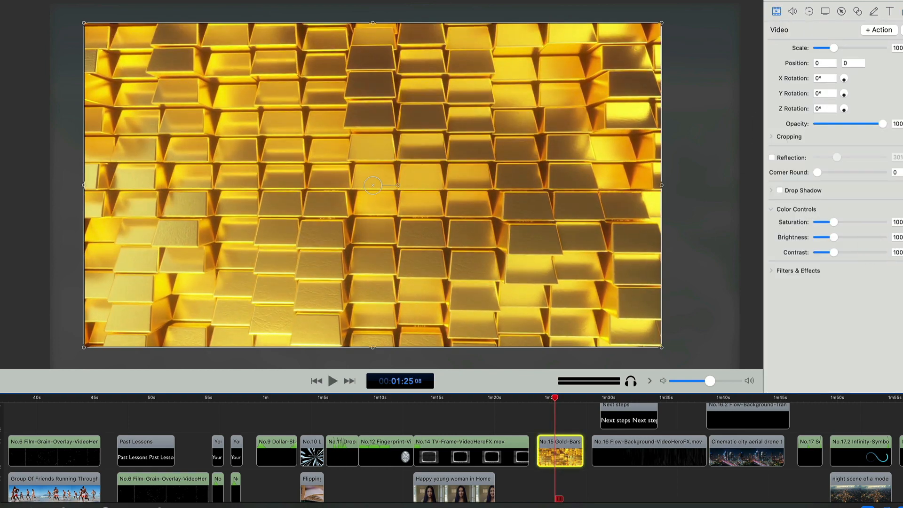
pyautogui.click(902, 270)
pyautogui.scroll(-4, 511, 252)
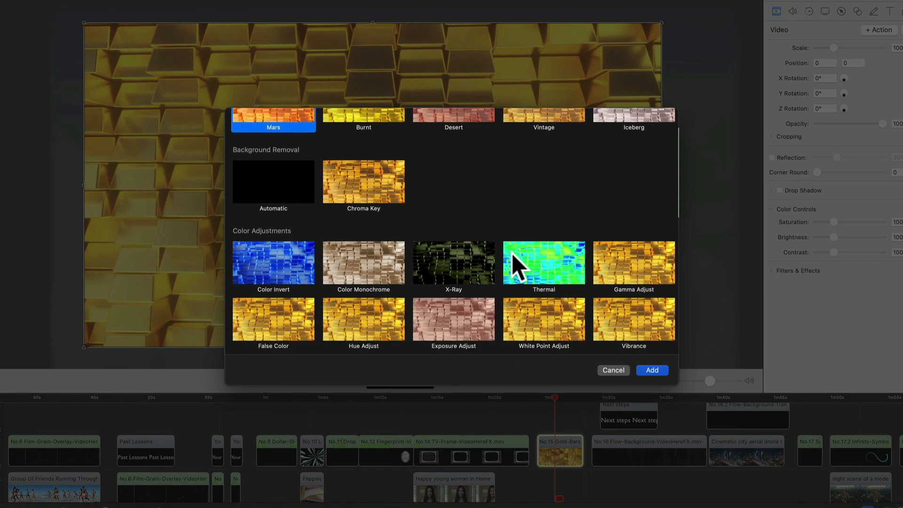
pyautogui.scroll(-5, 514, 256)
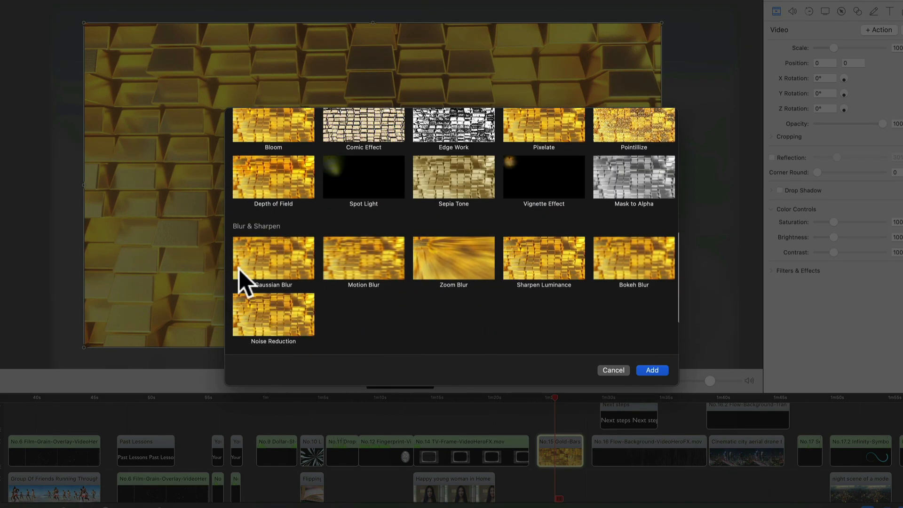
pyautogui.click(263, 264)
pyautogui.click(660, 370)
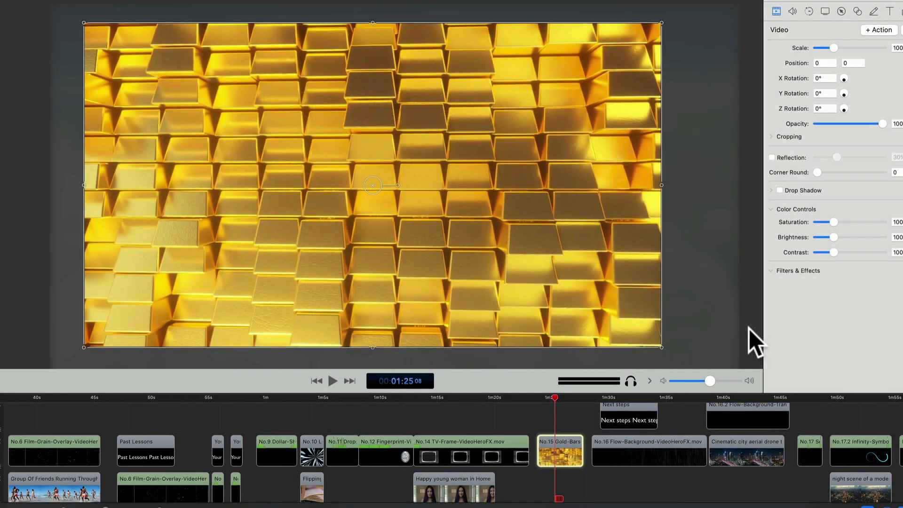
pyautogui.moveTo(831, 304); pyautogui.dragTo(835, 304)
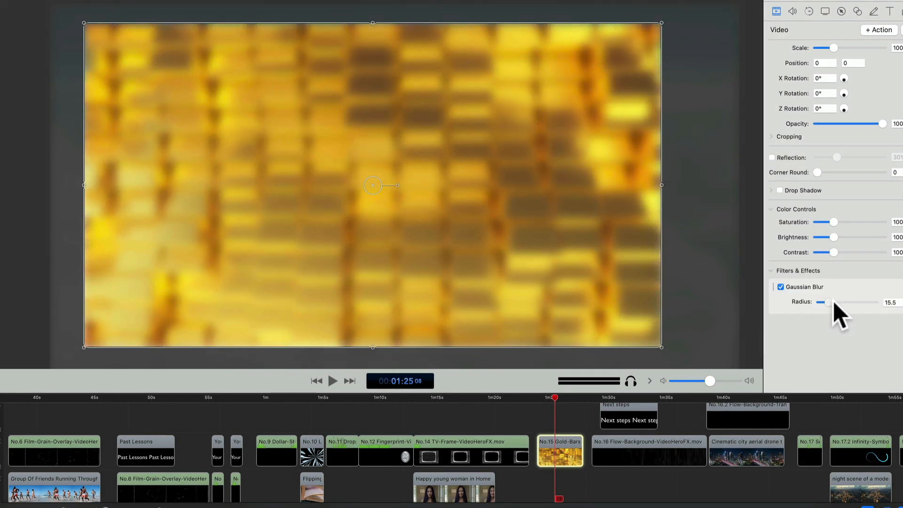
# Play back the blurred No.15 Gold-Bars background from near its start.
pyautogui.moveTo(619, 413)
pyautogui.mouseDown()
pyautogui.moveTo(569, 408)
pyautogui.moveTo(620, 404)
pyautogui.mouseUp()
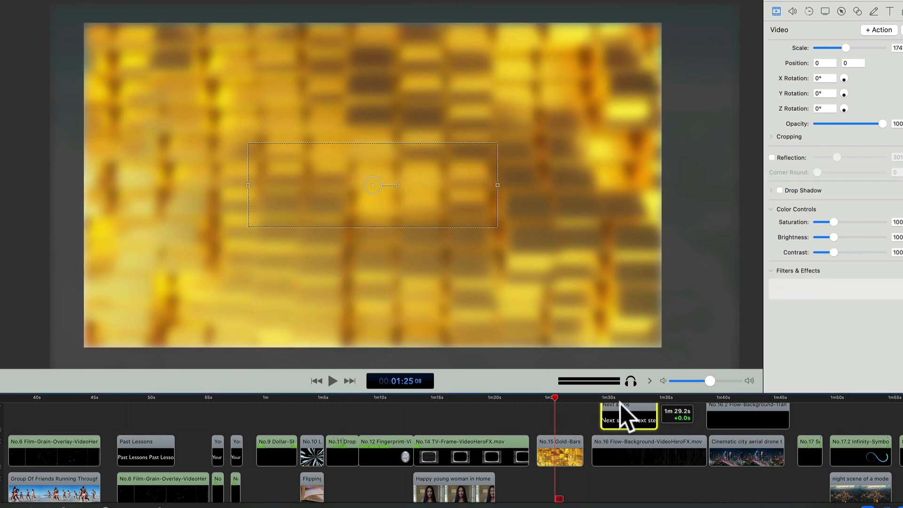
pyautogui.click(546, 397)
pyautogui.click(532, 416)
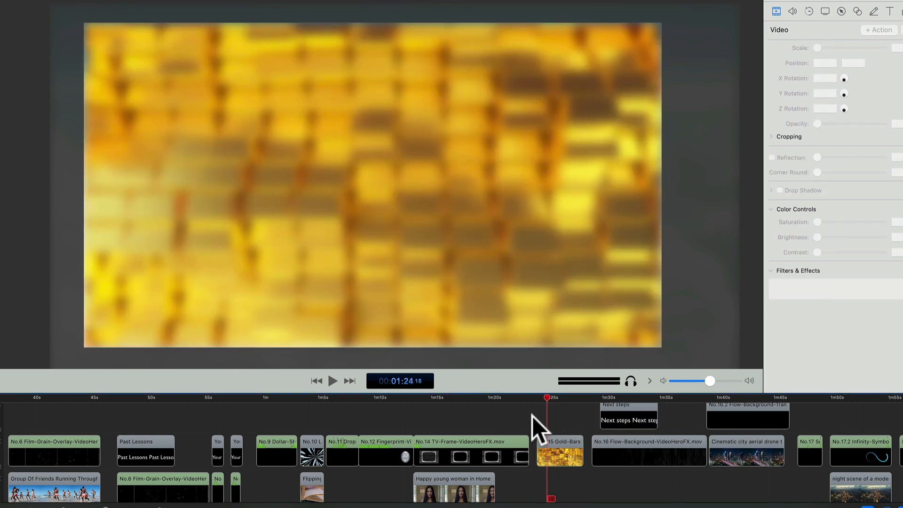
pyautogui.press('space')
pyautogui.press('space')
# Remove the Gaussian Blur filter from the No.15 Gold-Bars clip.
pyautogui.click(569, 447)
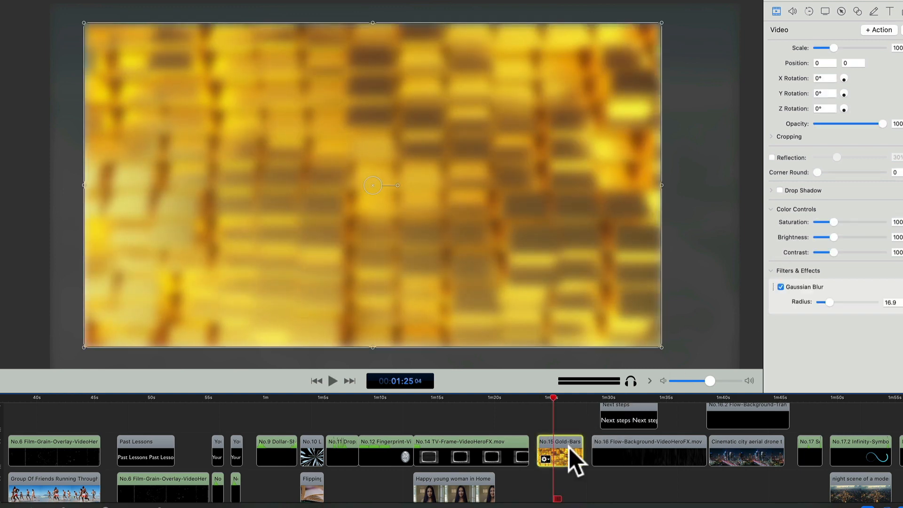
pyautogui.click(902, 287)
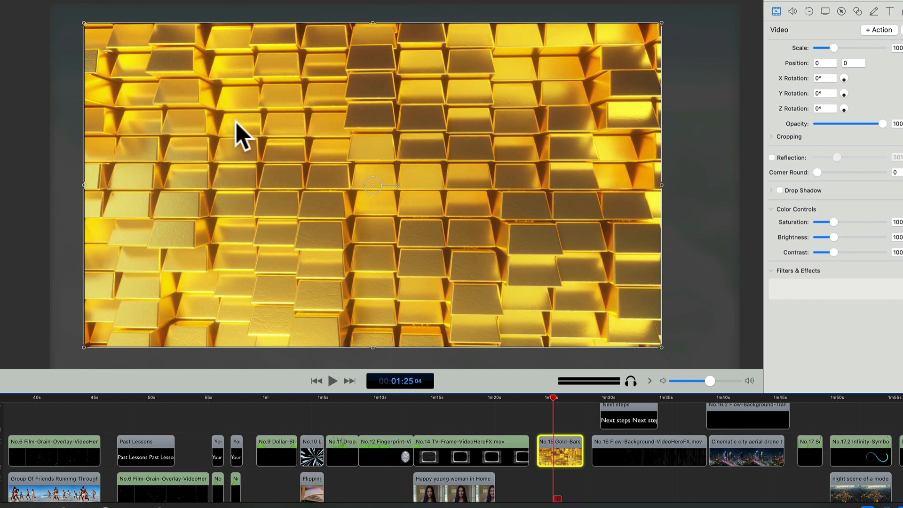
# Play back the No.16 Flow-Background clip from its start into the "Next steps" title.
pyautogui.click(595, 395)
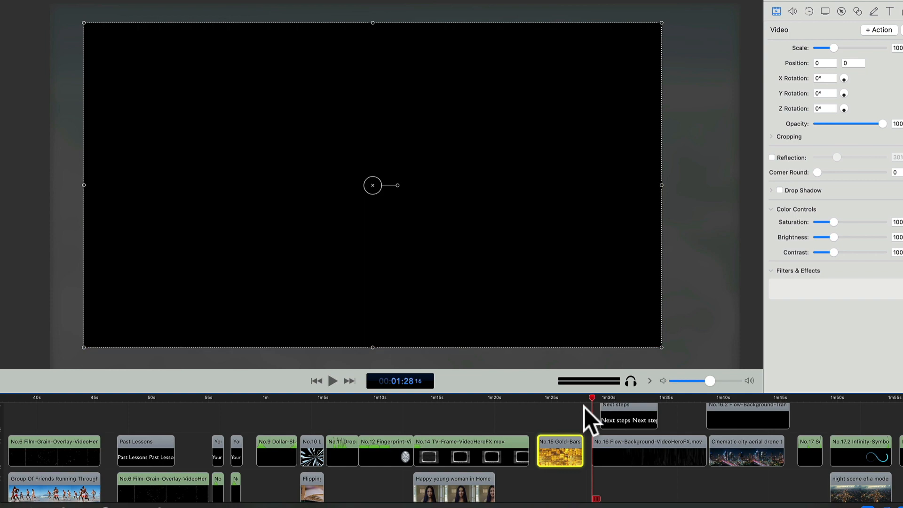
pyautogui.click(585, 408)
pyautogui.press('space')
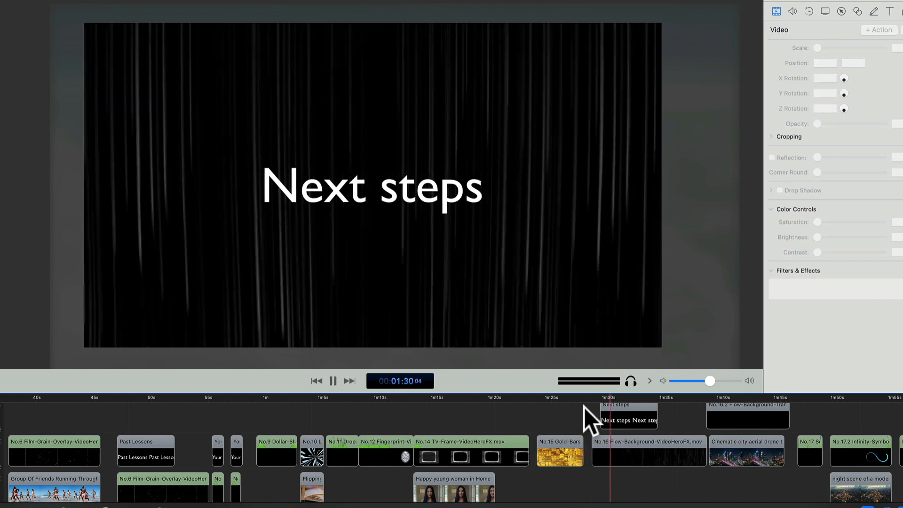
pyautogui.press('space')
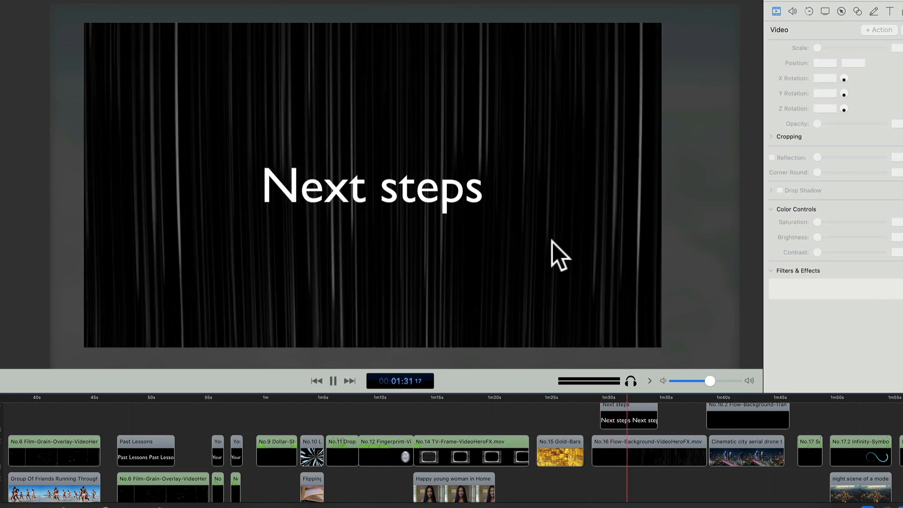
# Replay the "Next steps" title over the No.16 Flow-Background several times from the title's start.
pyautogui.click(597, 396)
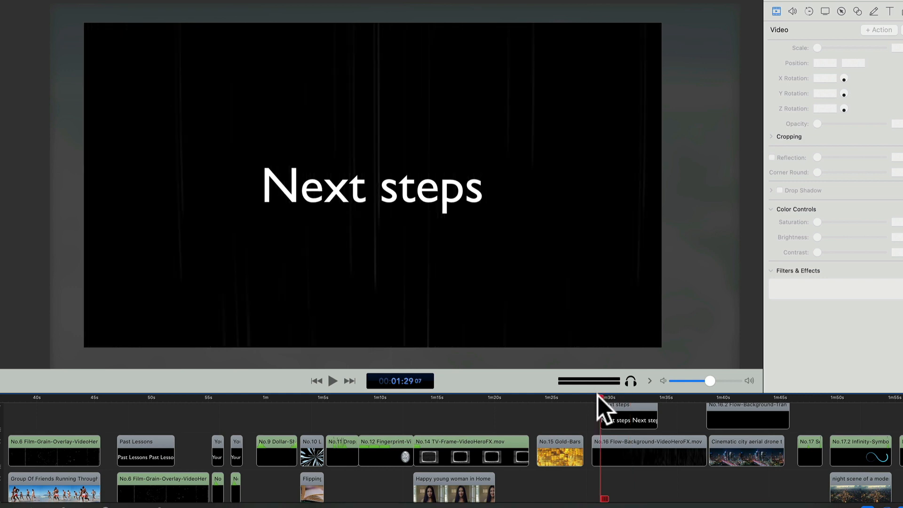
pyautogui.press('space')
pyautogui.press('space')
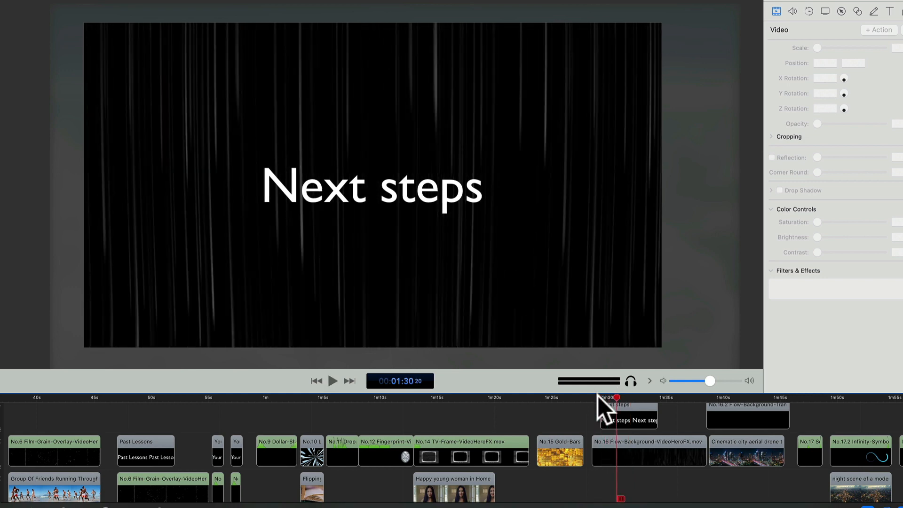
pyautogui.click(597, 396)
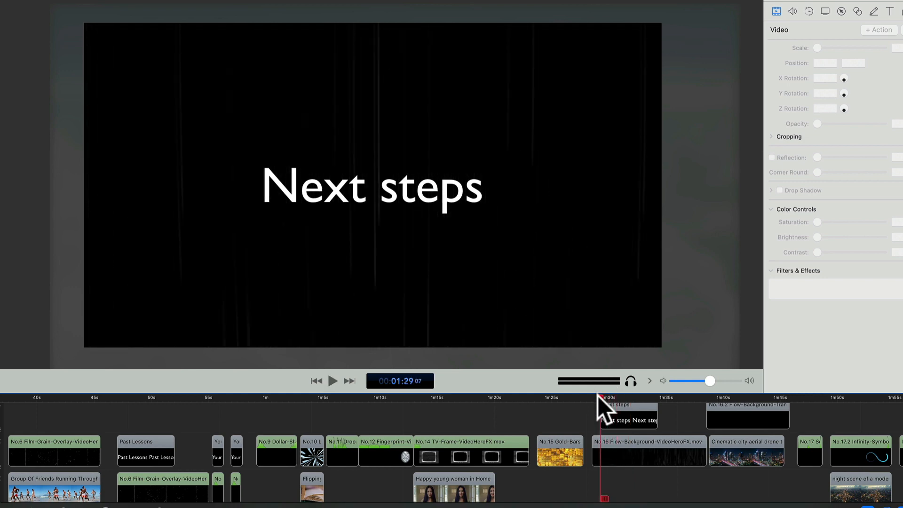
pyautogui.press('space')
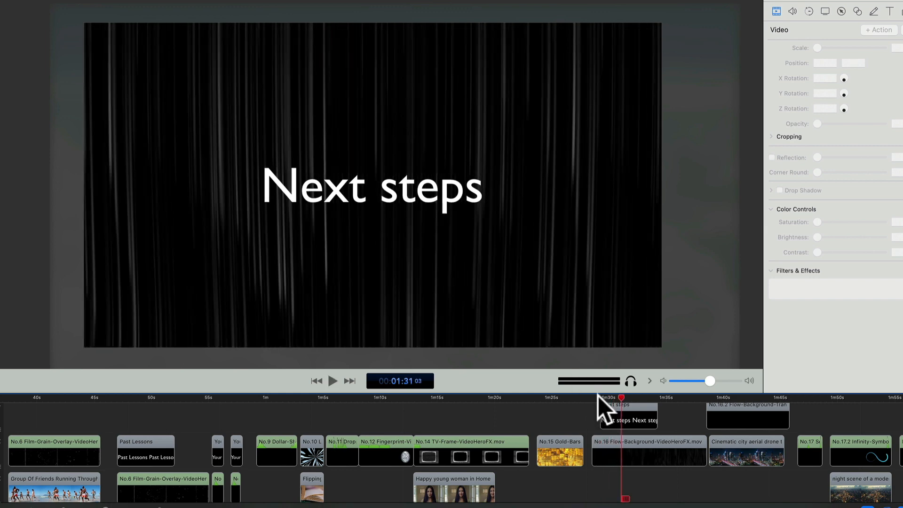
pyautogui.click(599, 395)
pyautogui.press('space')
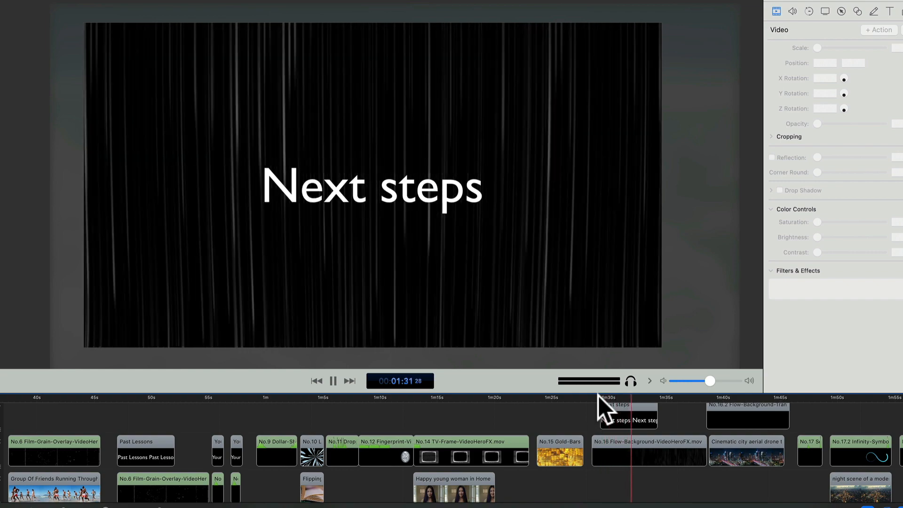
# Play back the No.16.2 Flow-Background overlay on the cinematic city aerial clip, and replay part of it.
pyautogui.hscroll(3, 601, 404)
pyautogui.hscroll(10, 599, 410)
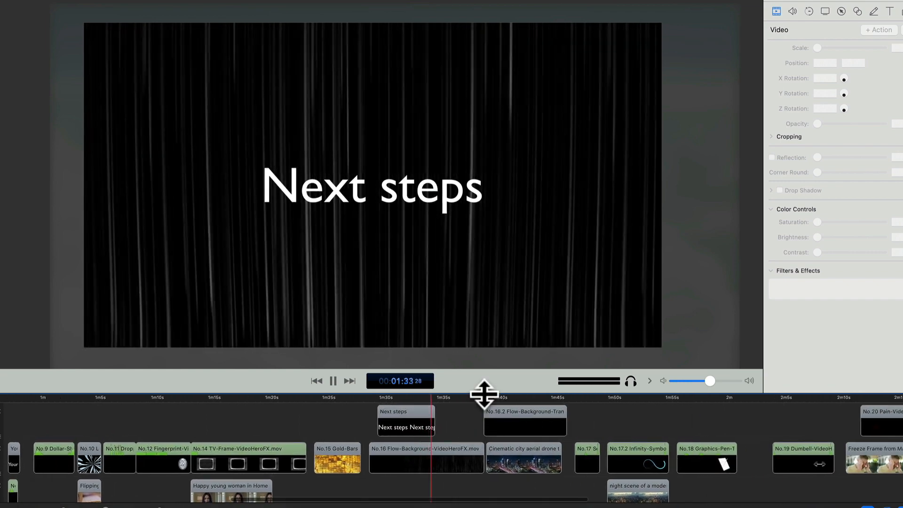
pyautogui.click(485, 397)
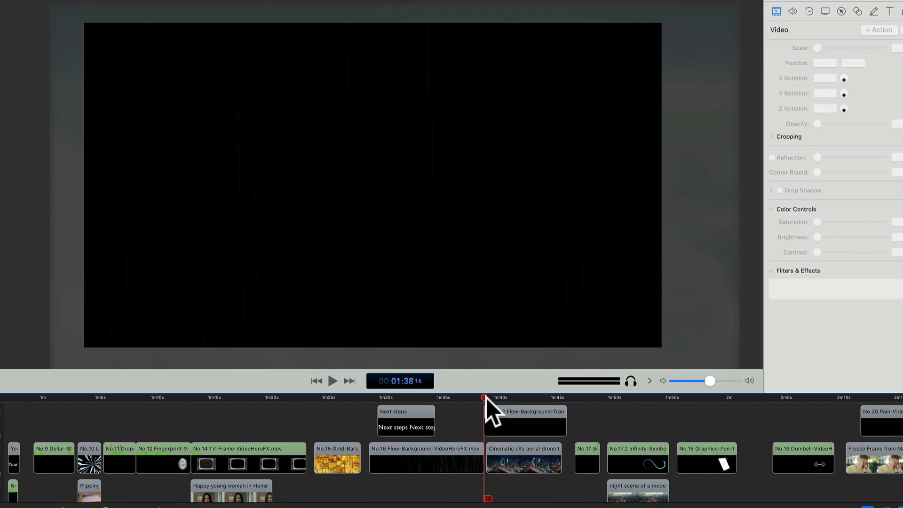
pyautogui.press('space')
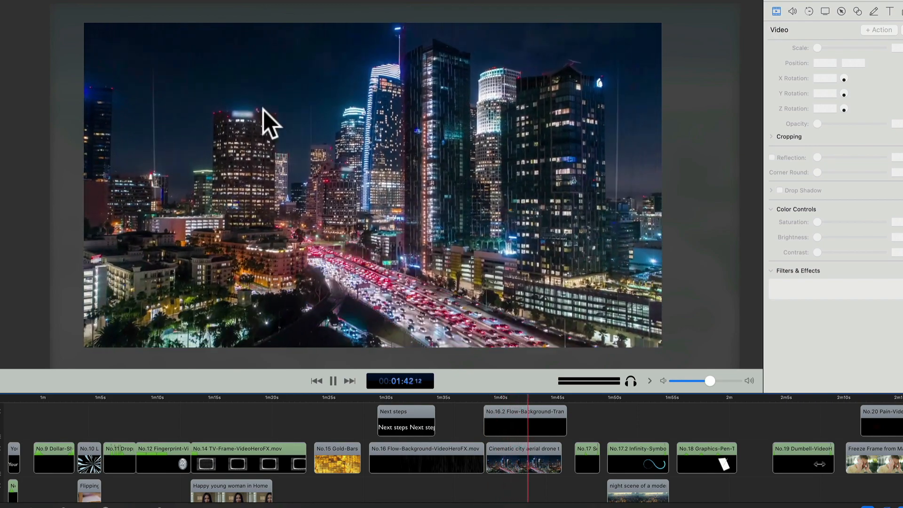
pyautogui.click(503, 398)
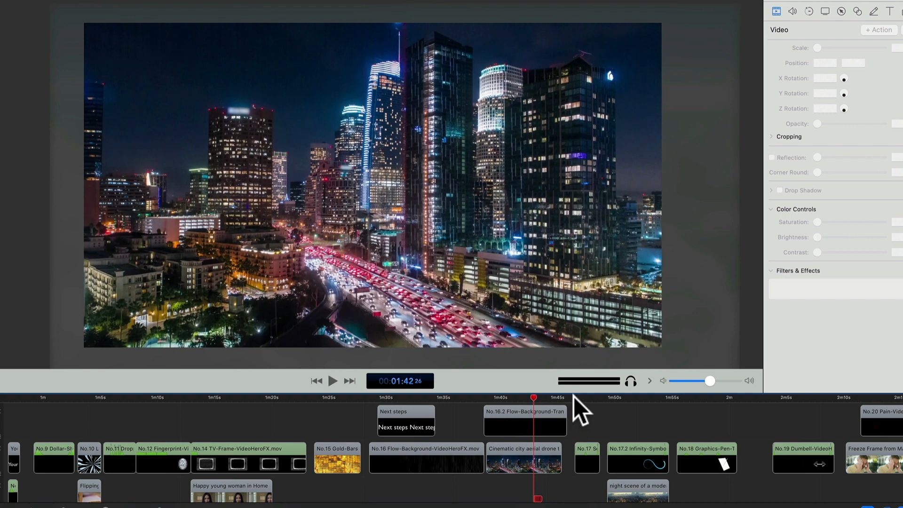
# Play back the No.17 element and the No.17.2 Infinity-Symbol overlay on the night city clip.
pyautogui.click(575, 398)
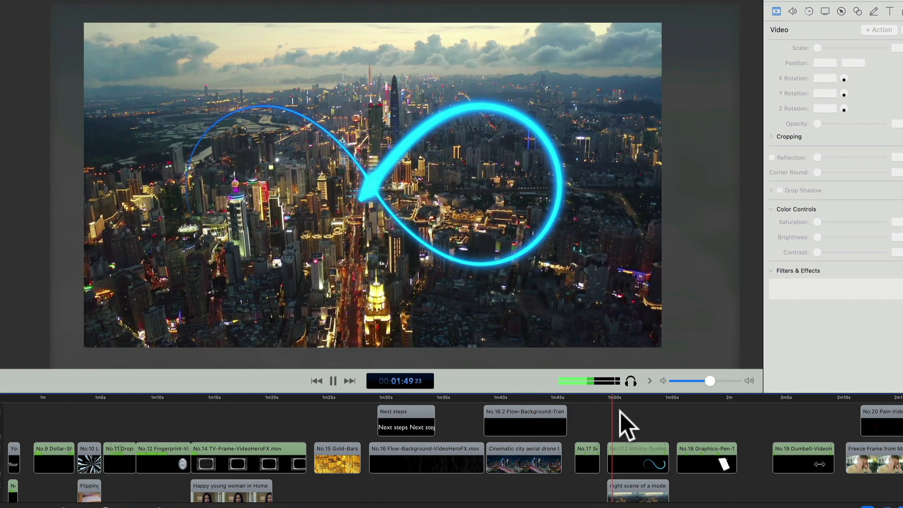
pyautogui.hscroll(2, 620, 412)
pyautogui.hscroll(6, 620, 412)
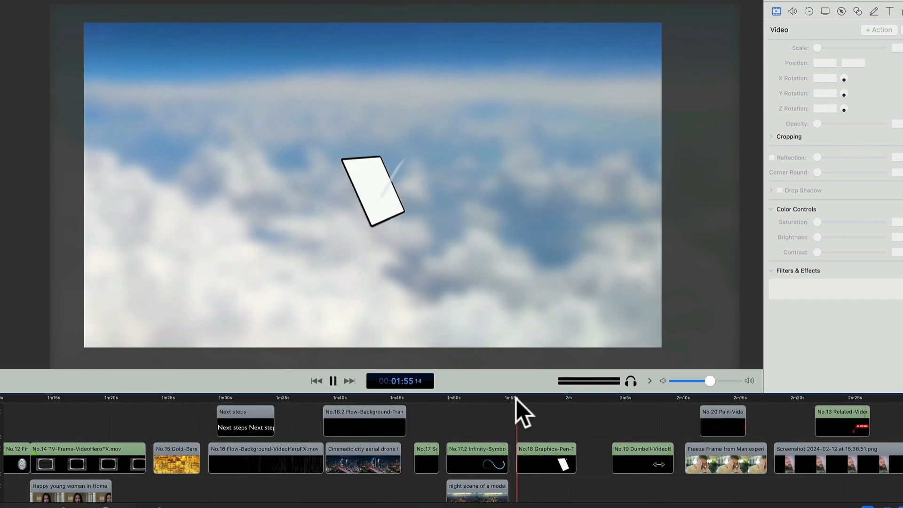
# Replay the No.18 Graphics-Pen tablet animation from near its start and pause it partway through.
pyautogui.click(611, 397)
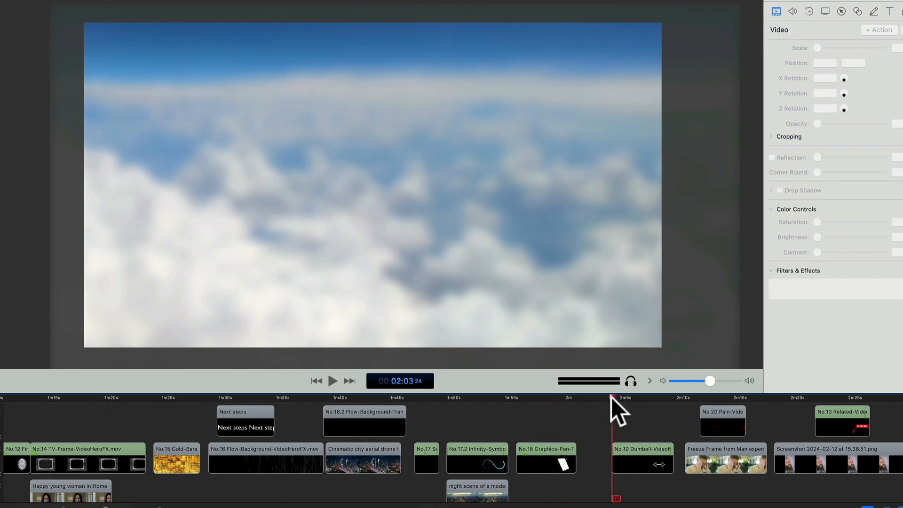
pyautogui.click(523, 398)
pyautogui.press('space')
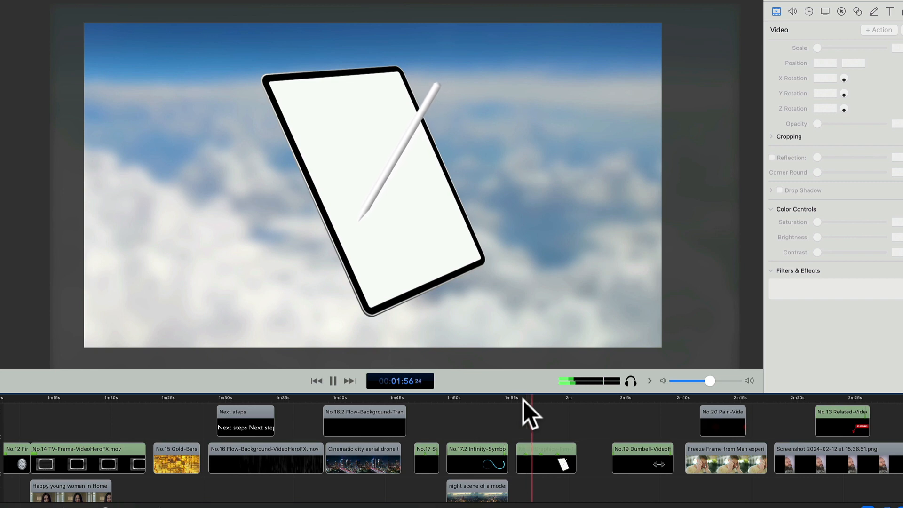
pyautogui.press('space')
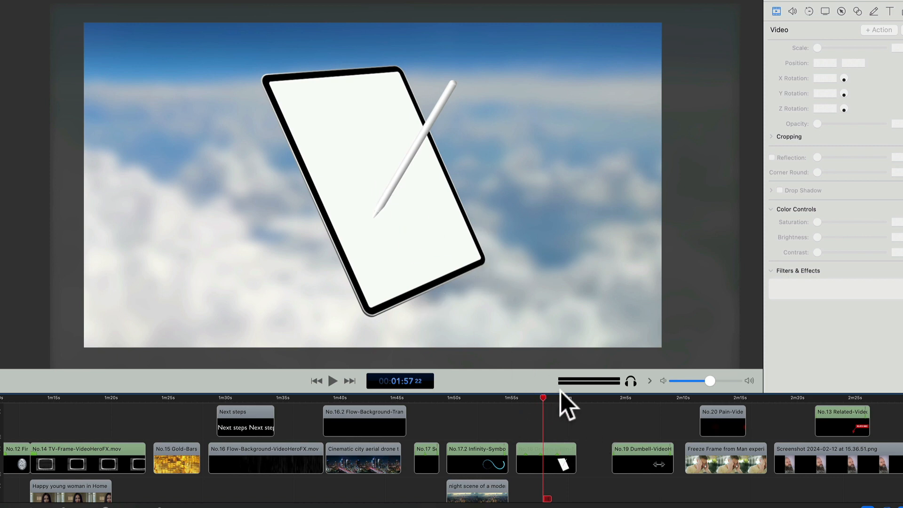
# Play back the No.19 Dumbbell element from its start and pause it before it ends.
pyautogui.hscroll(5, 579, 409)
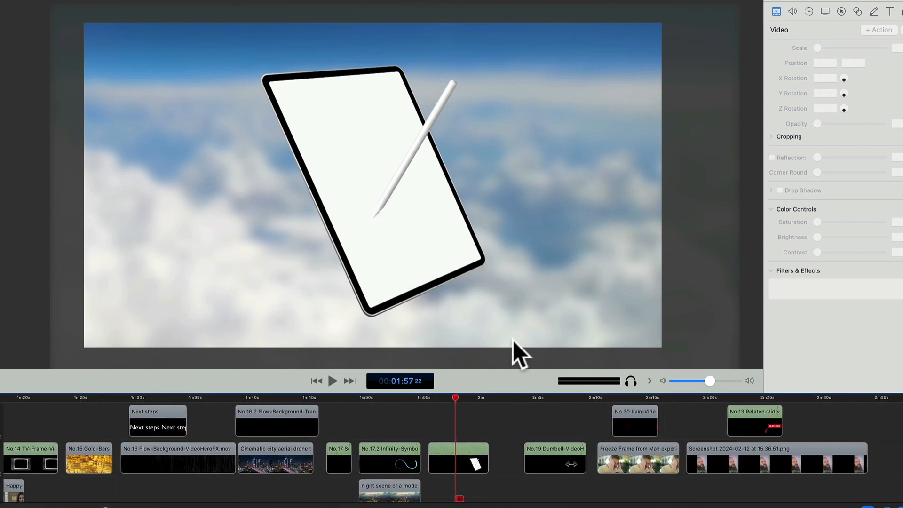
pyautogui.click(522, 400)
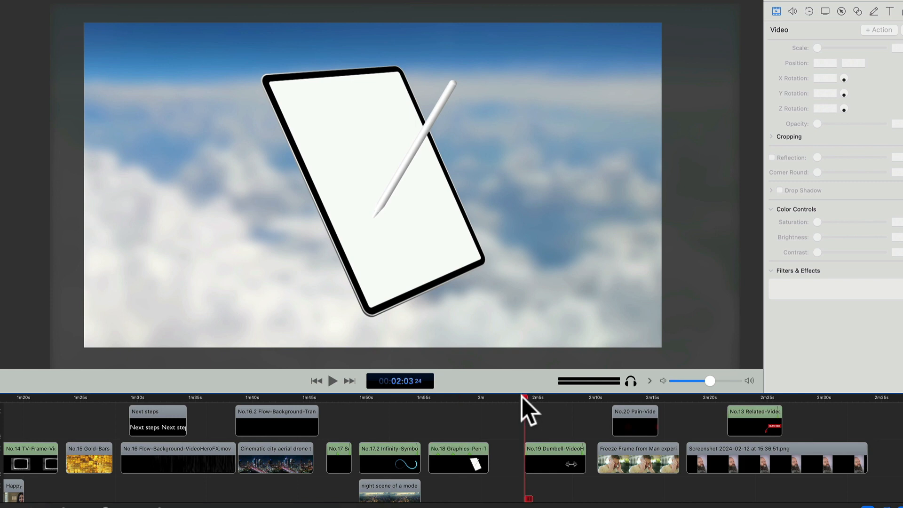
pyautogui.press('space')
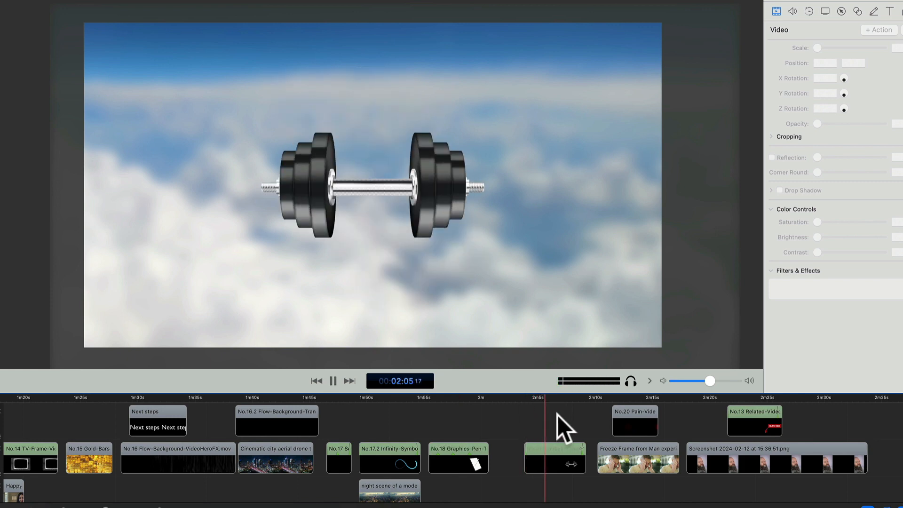
pyautogui.hscroll(5, 557, 416)
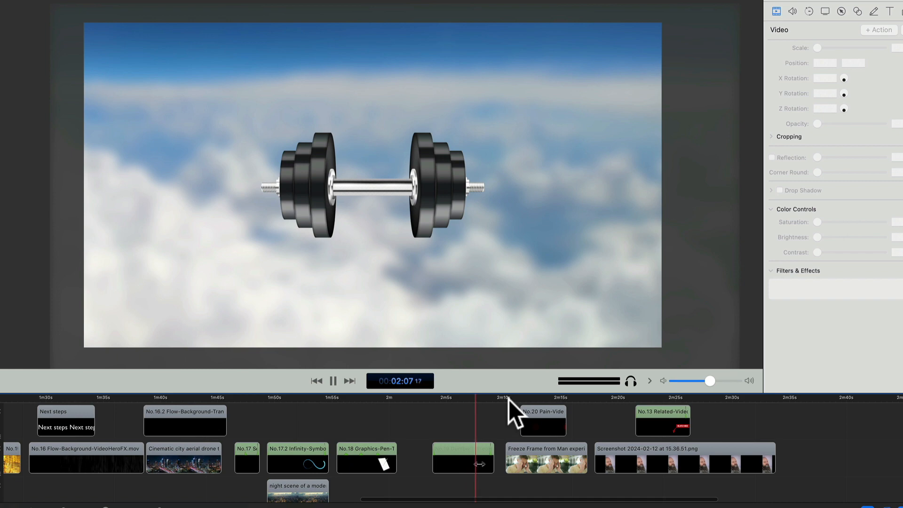
pyautogui.press('space')
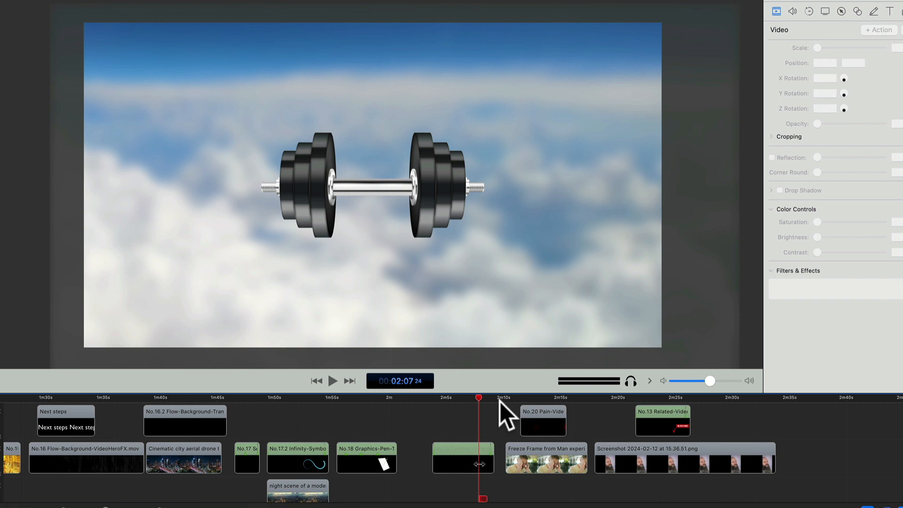
# Play back the freeze-frame clip of the man with a headache from its start into the No.20 Pain overlay.
pyautogui.hscroll(2, 500, 401)
pyautogui.hscroll(1, 500, 402)
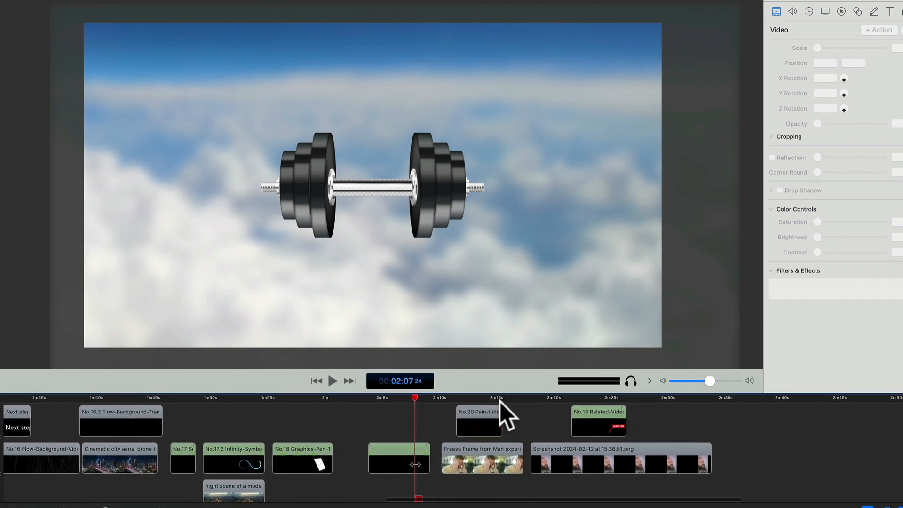
pyautogui.click(442, 397)
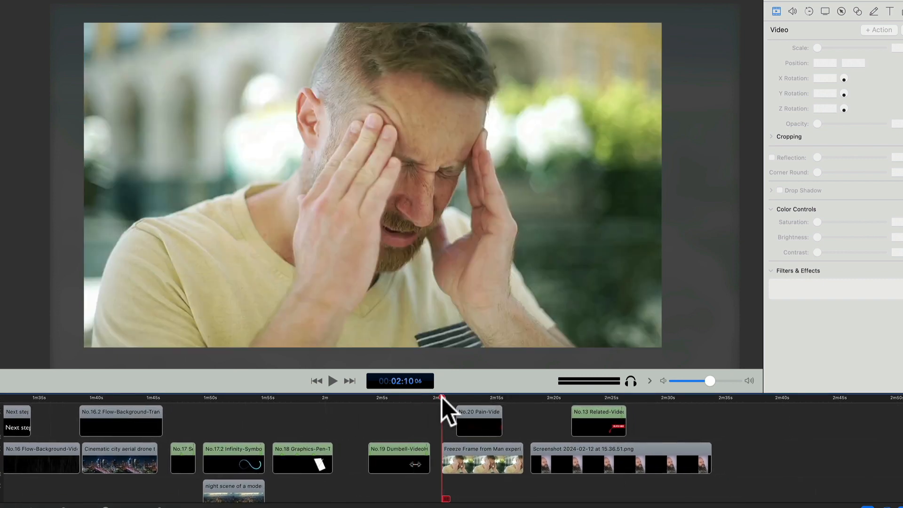
pyautogui.press('space')
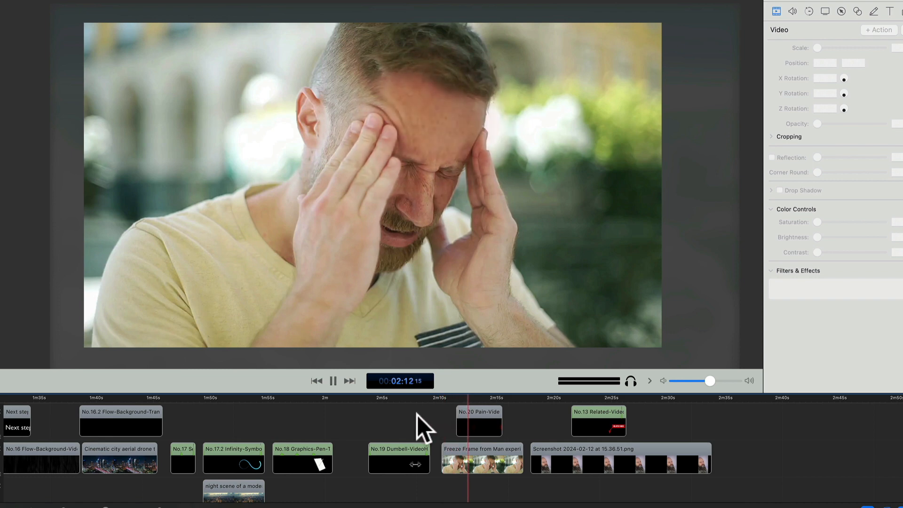
# Replay the No.20 Pain overlay on the headache freeze frame from the overlay's start and pause it partway through.
pyautogui.click(456, 397)
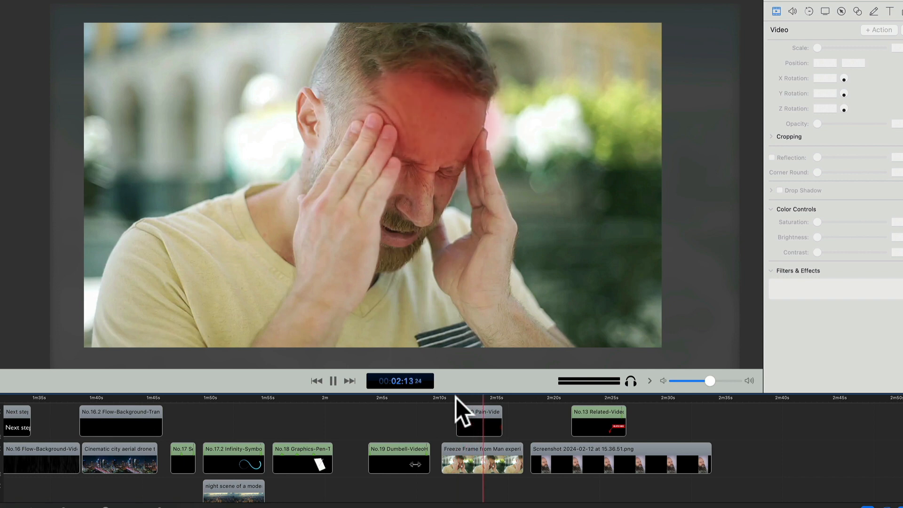
pyautogui.press('space')
# Play the No.13 Related-Video overlay on the screenshot clip from just before the overlay's start and pause it partway through.
pyautogui.hscroll(5, 455, 402)
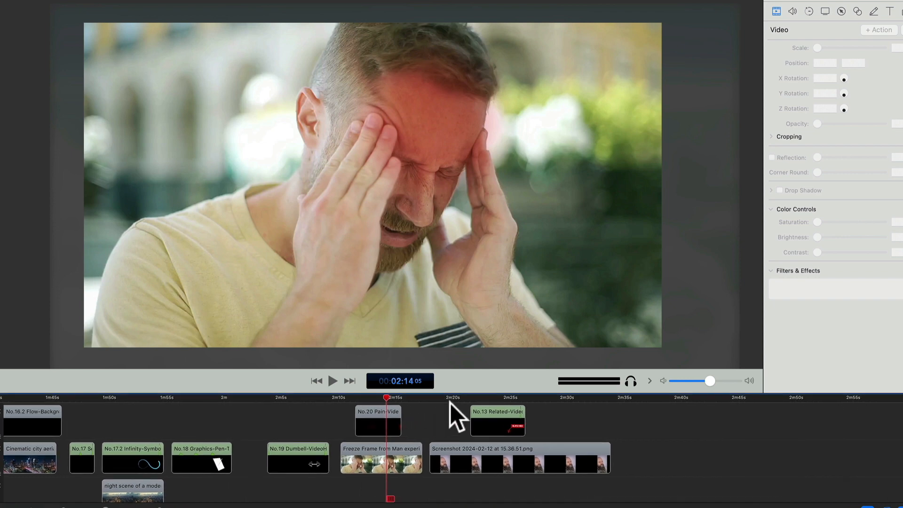
pyautogui.hscroll(2, 445, 399)
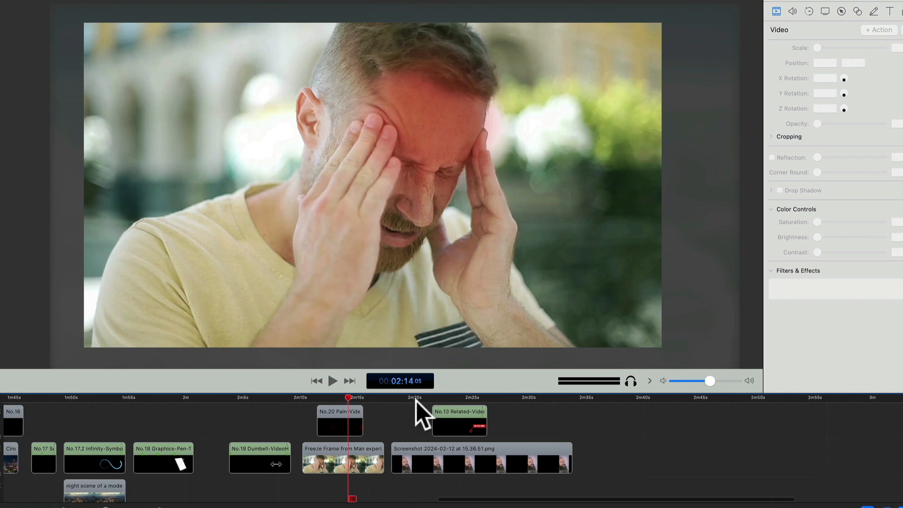
pyautogui.click(418, 398)
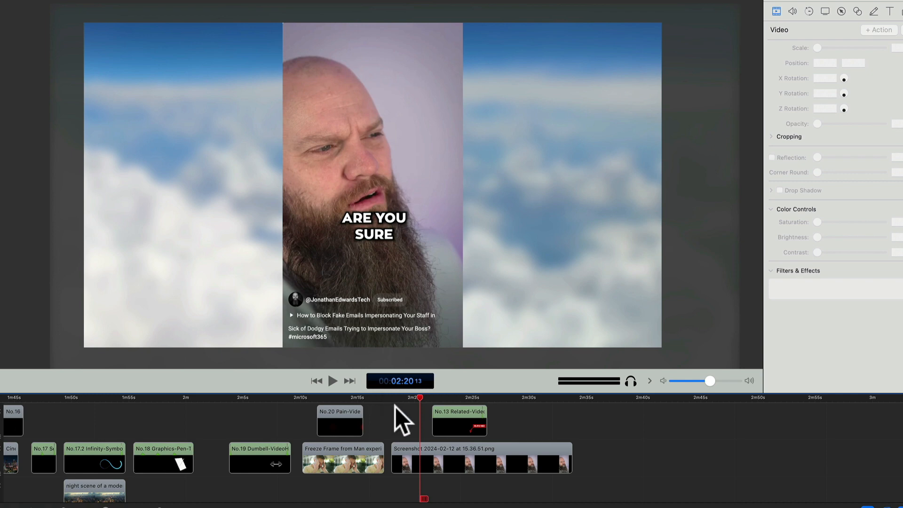
pyautogui.click(427, 396)
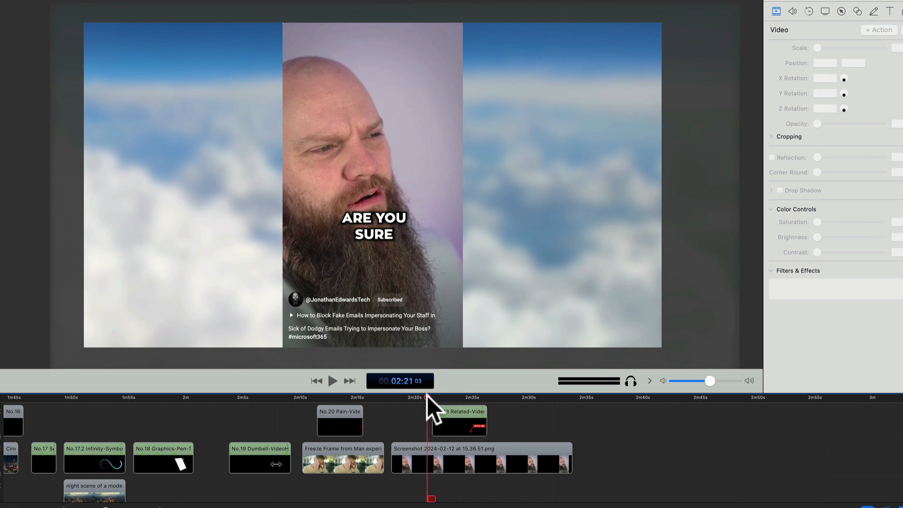
pyautogui.press('space')
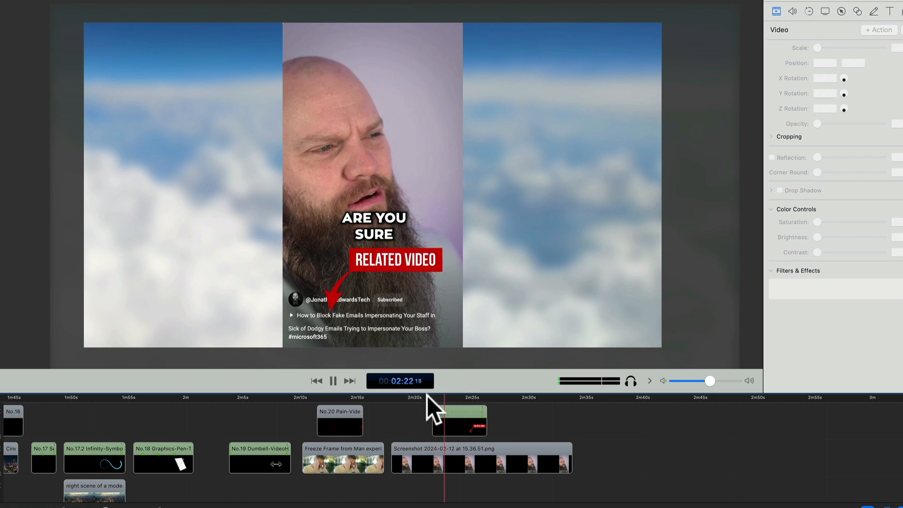
pyautogui.press('space')
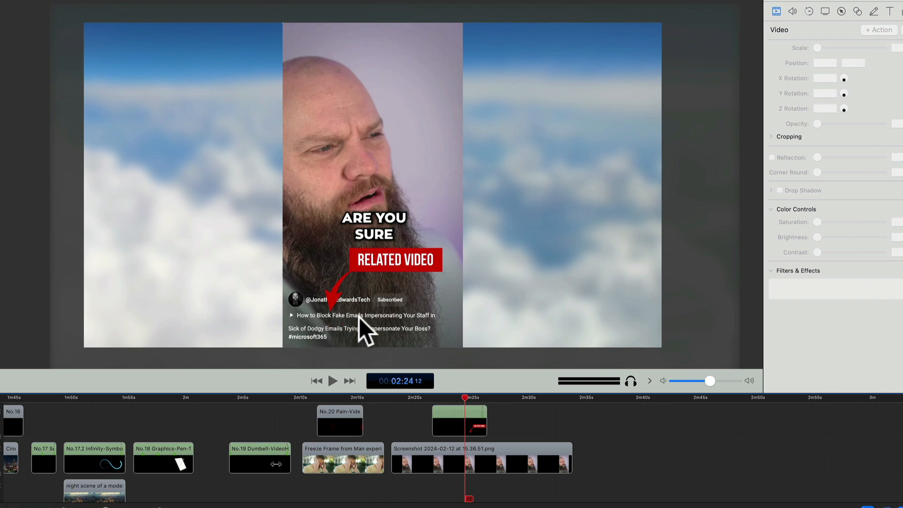
# Replay the No.13 Related-Video overlay twice from its start, pausing partway each time, and resume the second playback.
pyautogui.click(432, 397)
pyautogui.press('space')
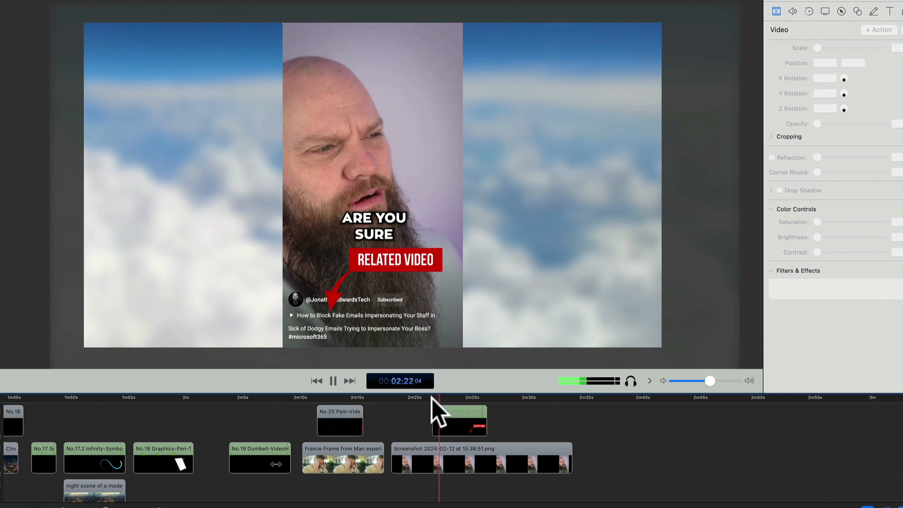
pyautogui.press('space')
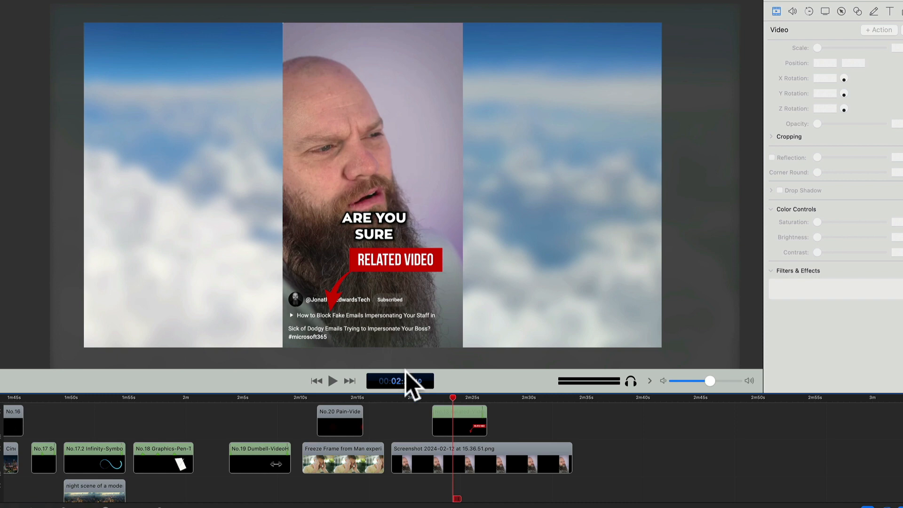
pyautogui.click(433, 397)
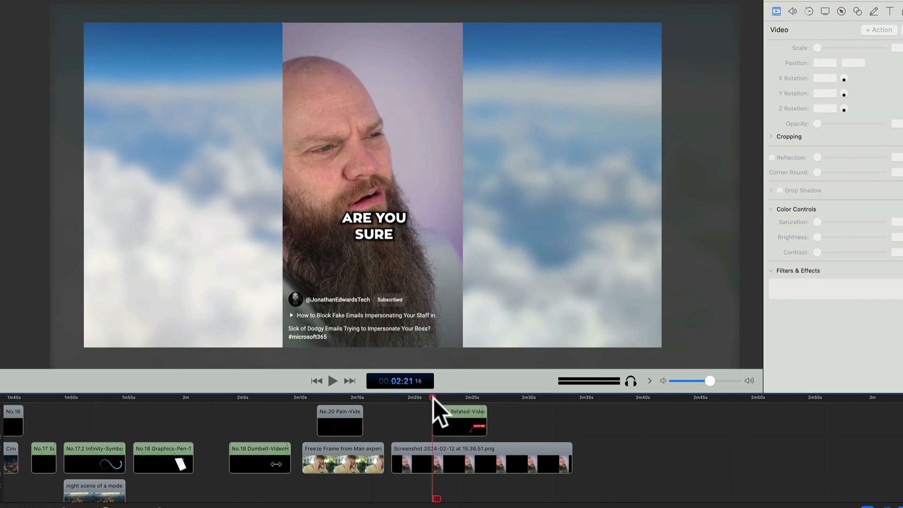
pyautogui.press('space')
pyautogui.press('space')
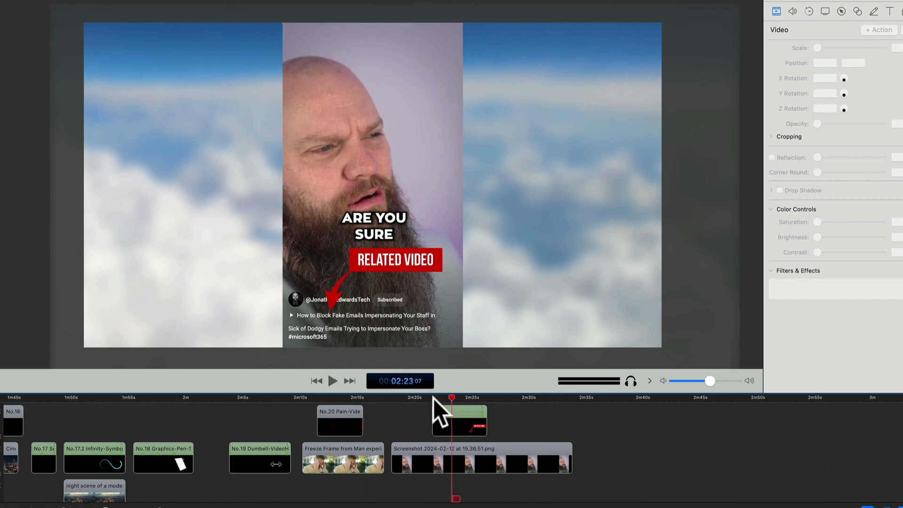
pyautogui.press('space')
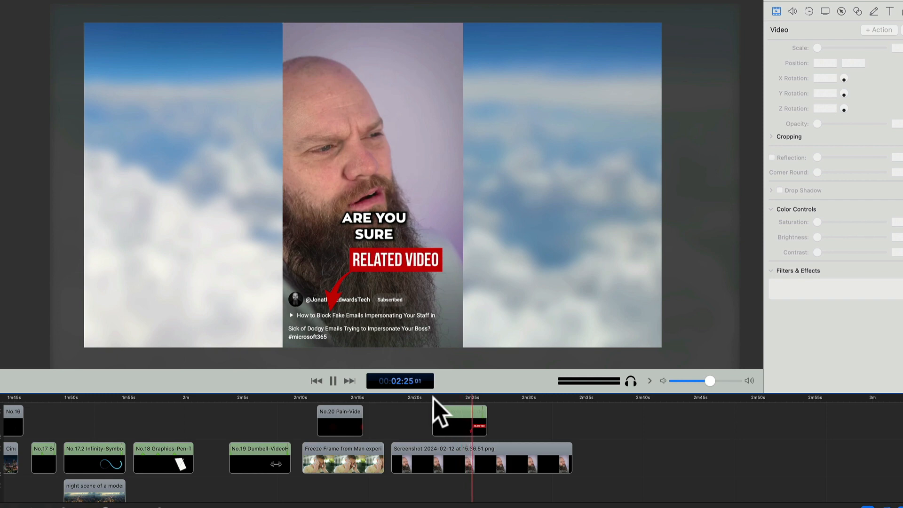